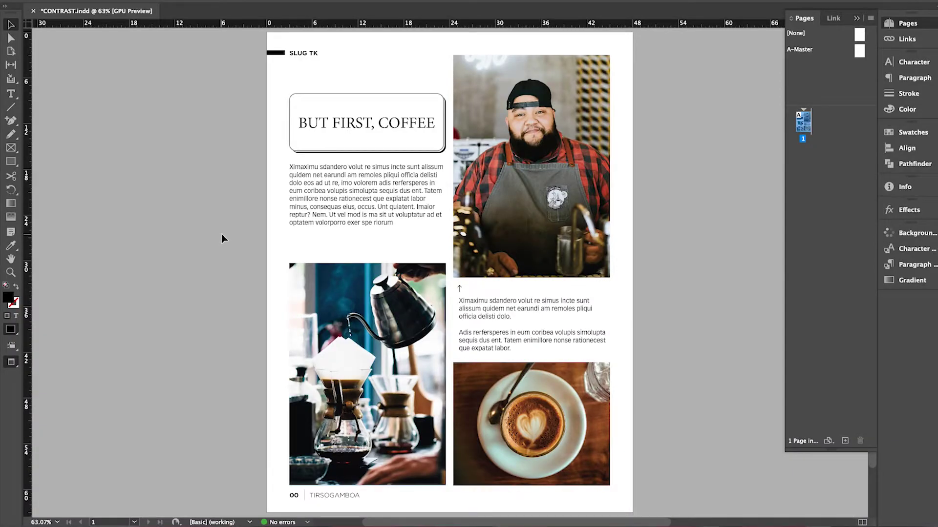
Save the document and change the page's column guides to seven columns in Margins and Columns
{"action": "key", "text": "ctrl+s"}
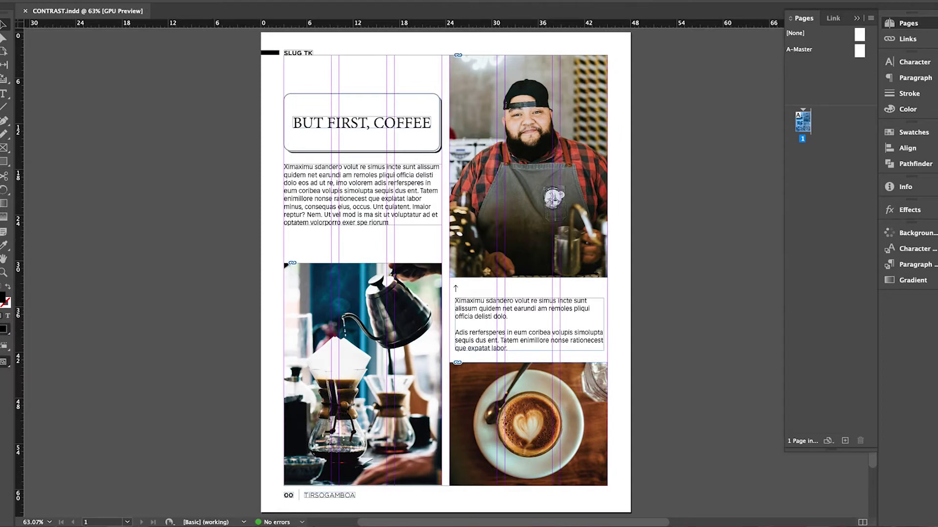
{"action": "left_click", "coordinate": [162, 1]}
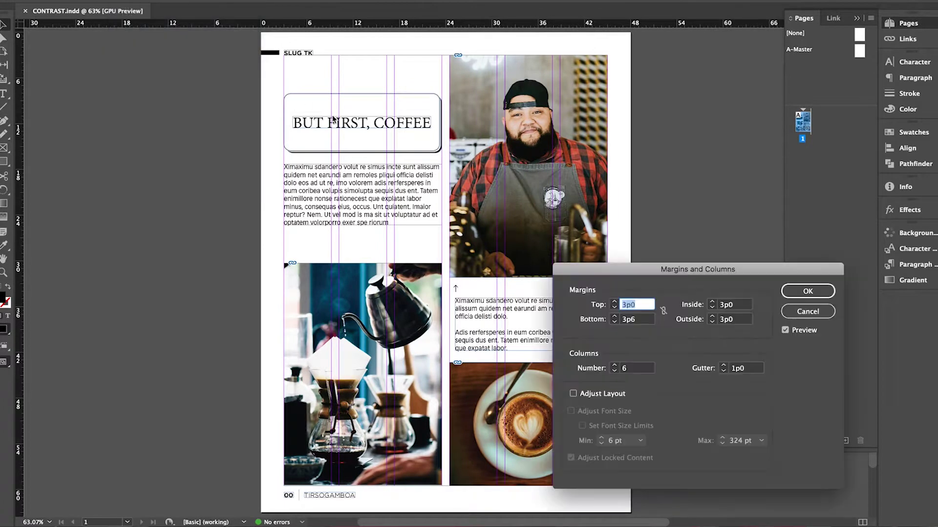
{"action": "left_click_drag", "start_coordinate": [625, 274], "coordinate": [413, 135]}
{"action": "double_click", "coordinate": [425, 231]}
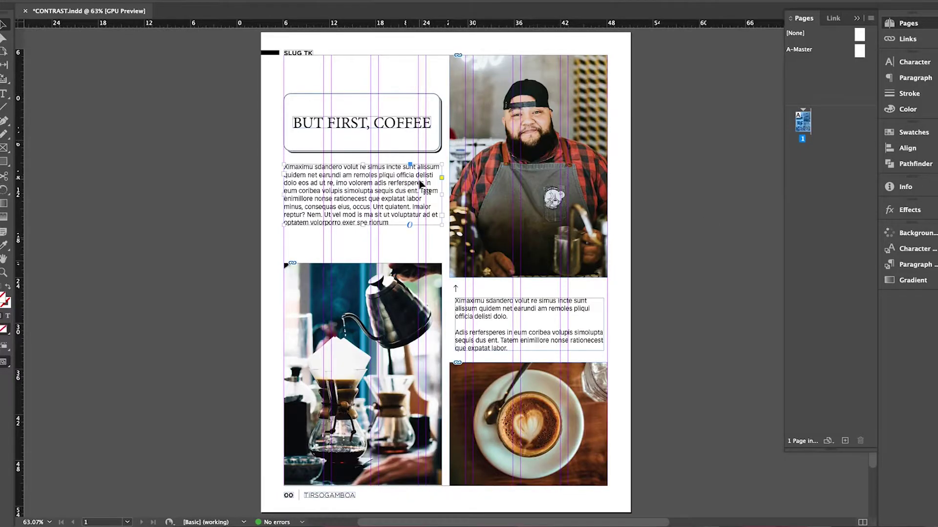
Shrink the headline box and narrow the intro text frame so both fit within the first two columns
{"action": "left_click", "coordinate": [423, 184]}
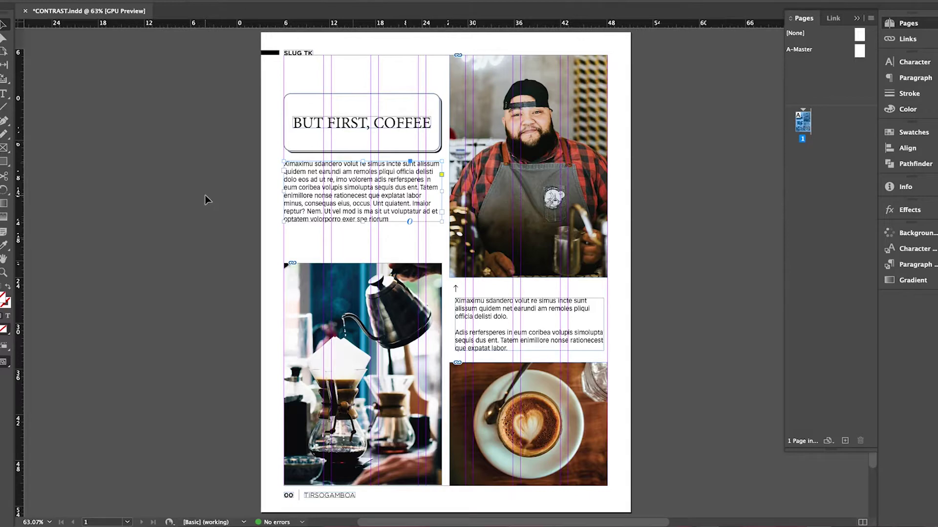
{"action": "left_click", "coordinate": [218, 163]}
{"action": "left_click_drag", "start_coordinate": [379, 89], "coordinate": [370, 123]}
{"action": "left_click_drag", "start_coordinate": [430, 220], "coordinate": [371, 271]}
{"action": "left_click_drag", "start_coordinate": [402, 106], "coordinate": [308, 214]}
{"action": "left_click_drag", "start_coordinate": [334, 203], "coordinate": [335, 184]}
Move the barista photo into the page's upper-right corner and enlarge it to dominate the layout, flush with the page edges
{"action": "left_click", "coordinate": [592, 126]}
{"action": "left_click_drag", "start_coordinate": [591, 126], "coordinate": [614, 103]}
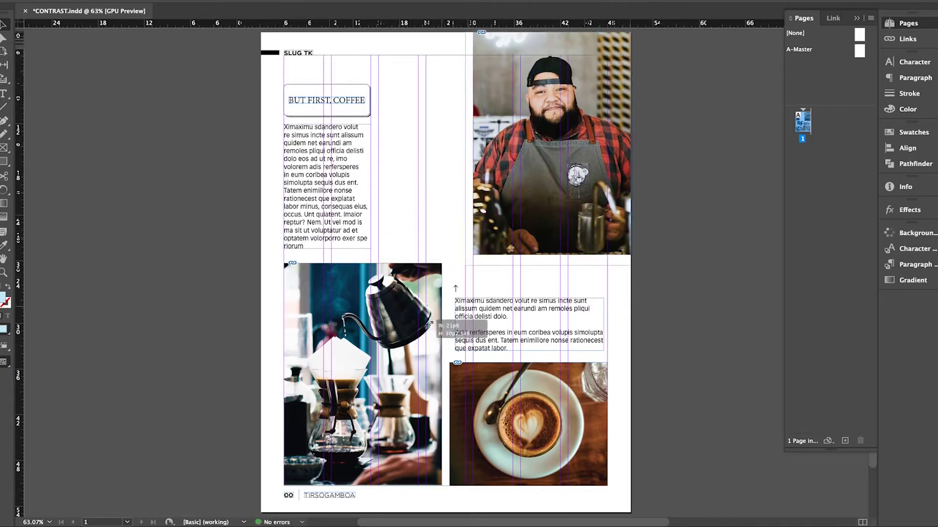
{"action": "left_click_drag", "start_coordinate": [428, 324], "coordinate": [398, 350]}
{"action": "left_click", "coordinate": [686, 307]}
Clear the latte photo off the page, crop the pour-over photo to a low four-column frame and scale its picture down inside
{"action": "left_click_drag", "start_coordinate": [499, 400], "coordinate": [668, 401]}
{"action": "left_click", "coordinate": [408, 376]}
{"action": "left_click_drag", "start_coordinate": [442, 264], "coordinate": [465, 357]}
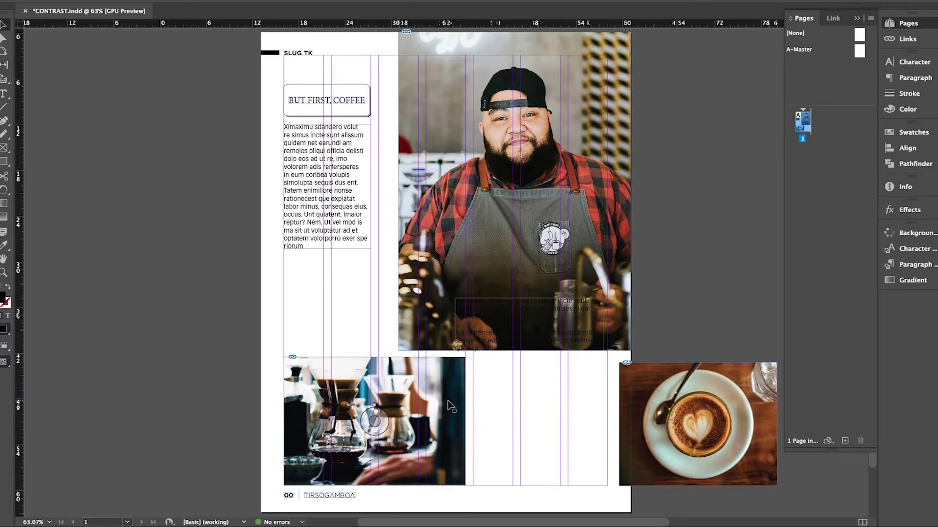
{"action": "double_click", "coordinate": [374, 421]}
{"action": "left_click_drag", "start_coordinate": [505, 290], "coordinate": [421, 210]}
{"action": "key", "text": "w"}
{"action": "key", "text": "w"}
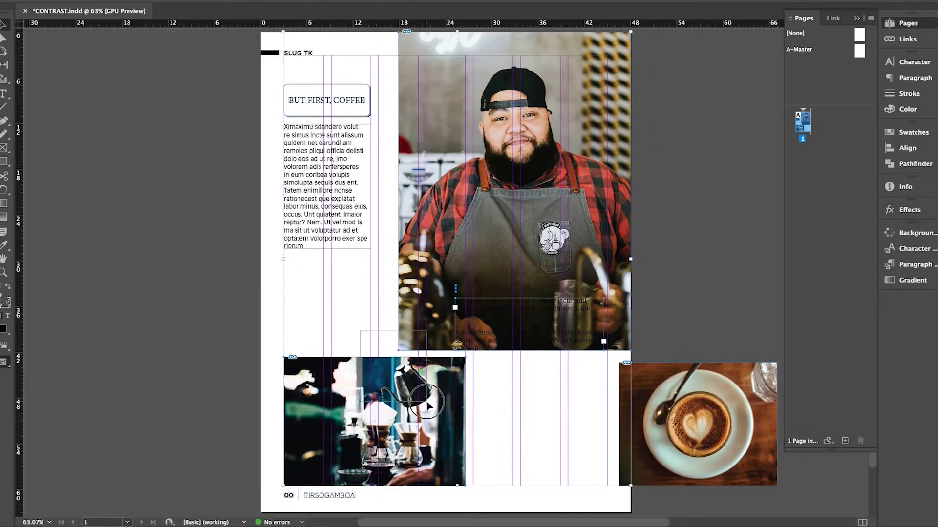
Fit the arrow and caption into the fifth column beside the pour-over photo and crop the latte photo into the last two columns
{"action": "left_click_drag", "start_coordinate": [523, 342], "coordinate": [540, 410]}
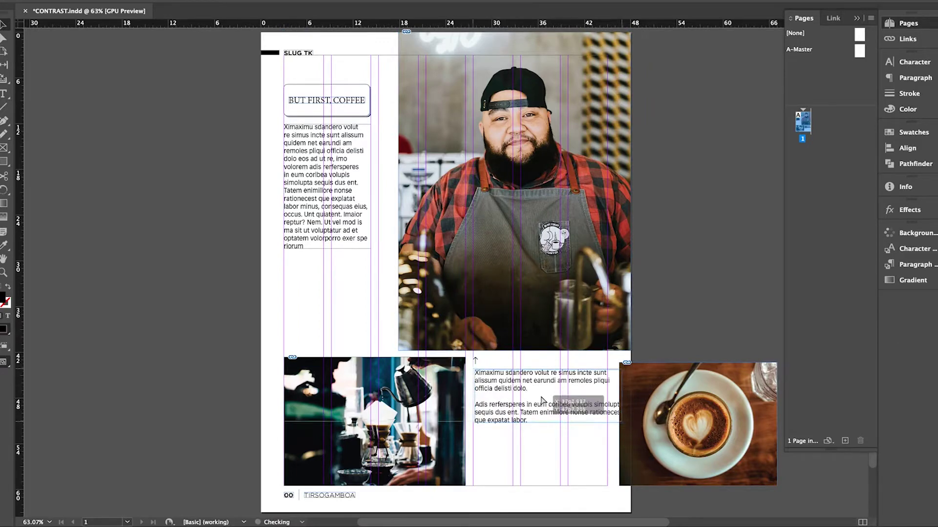
{"action": "left_click_drag", "start_coordinate": [618, 435], "coordinate": [512, 486]}
{"action": "left_click_drag", "start_coordinate": [628, 427], "coordinate": [530, 427]}
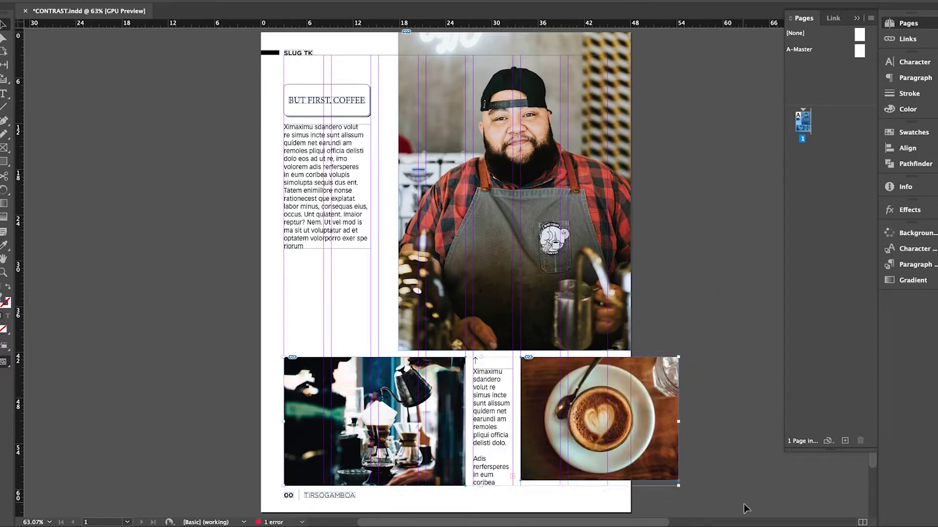
{"action": "left_click_drag", "start_coordinate": [678, 486], "coordinate": [607, 486]}
{"action": "key", "text": "w"}
{"action": "key", "text": "a"}
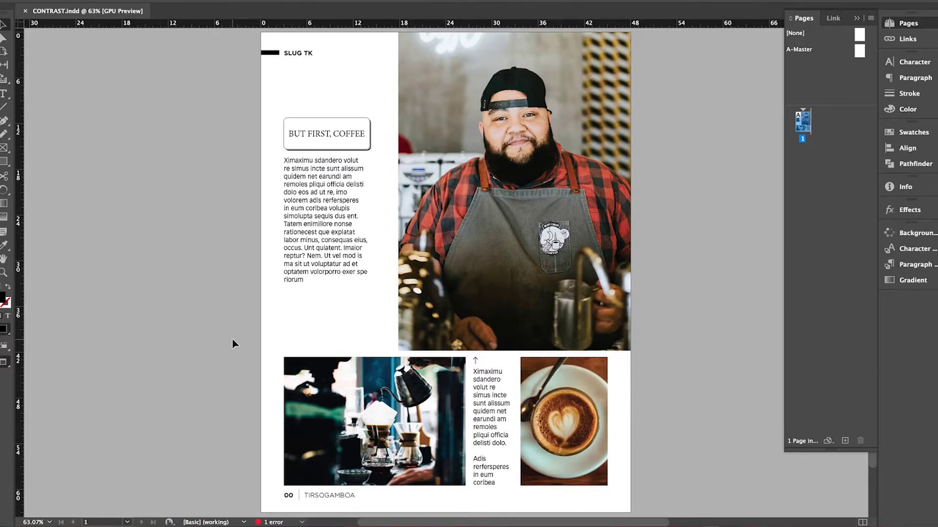
Set the "BUT FIRST, COFFEE" headline in Ivar Display Condensed Bold
{"action": "key", "text": "super+alt+t"}
{"action": "key", "text": "z"}
{"action": "left_click_drag", "start_coordinate": [269, 89], "coordinate": [352, 216]}
{"action": "key", "text": "t"}
{"action": "key", "text": "super+a"}
{"action": "key", "text": "super+t"}
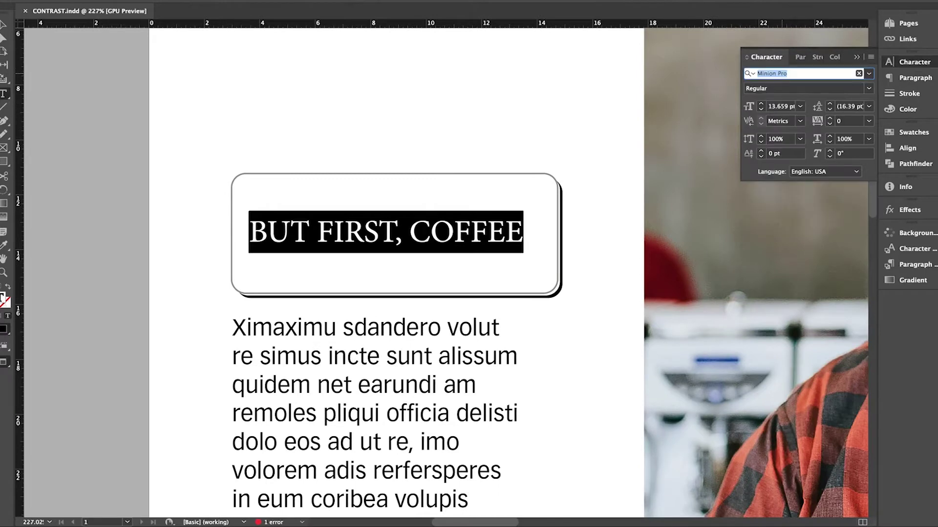
{"action": "type", "text": "ivar"}
{"action": "left_click", "coordinate": [788, 122]}
Enlarge the headline's text frame, break the headline into two lines after "BUT FIRST," and centre-align it
{"action": "key", "text": "Escape"}
{"action": "left_click_drag", "start_coordinate": [523, 242], "coordinate": [552, 281]}
{"action": "key", "text": "t"}
{"action": "left_click", "coordinate": [375, 227]}
{"action": "key", "text": "Return"}
{"action": "key", "text": "super+a"}
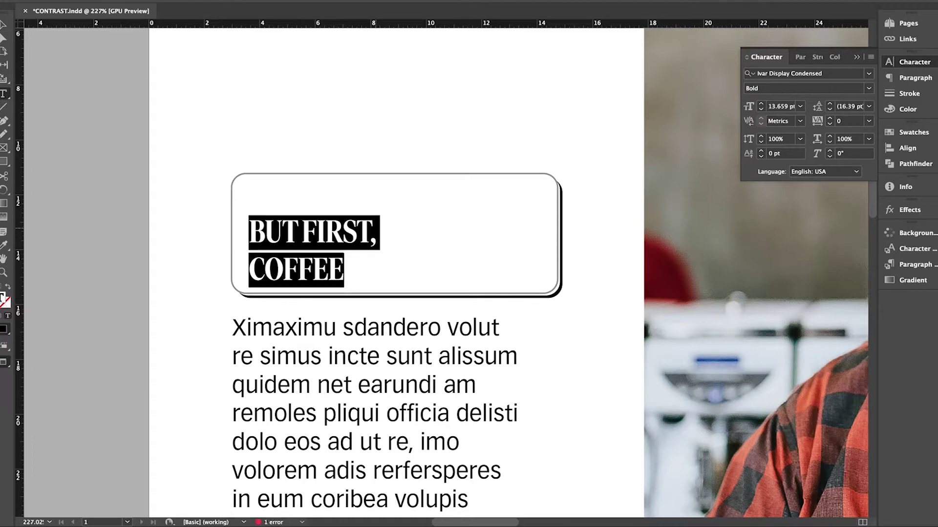
{"action": "key", "text": "Escape"}
{"action": "key", "text": "super+alt+t"}
{"action": "key", "text": "super+shift+c"}
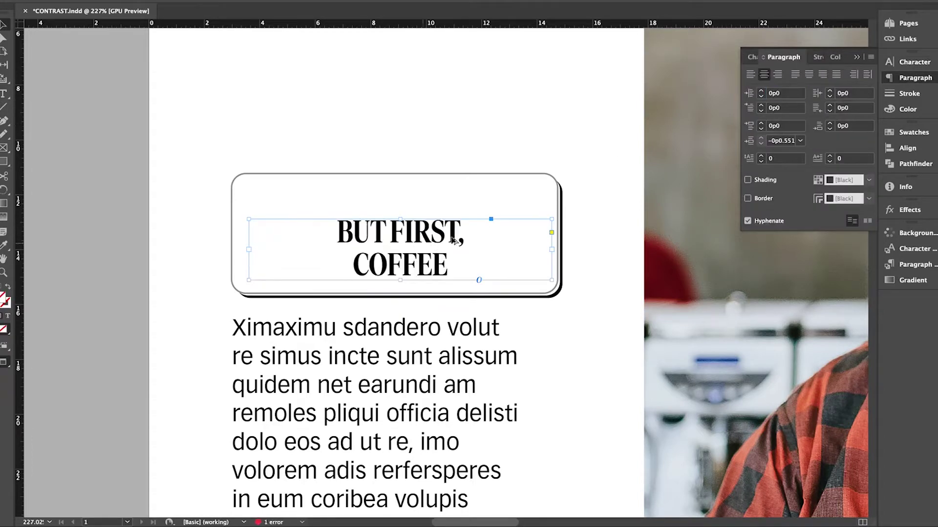
Tighten the headline's leading, enlarge the two lines to fill the rounded box, centred, and save the document
{"action": "left_click_drag", "start_coordinate": [531, 258], "coordinate": [400, 282]}
{"action": "double_click", "coordinate": [404, 269]}
{"action": "key", "text": "super+a"}
{"action": "key", "text": "alt+Up"}
{"action": "key", "text": "Escape"}
{"action": "key", "text": "super+alt+c"}
{"action": "left_click", "coordinate": [404, 138]}
{"action": "left_click_drag", "start_coordinate": [429, 226], "coordinate": [498, 226]}
{"action": "left_click_drag", "start_coordinate": [702, 237], "coordinate": [560, 238]}
{"action": "left_click", "coordinate": [442, 119]}
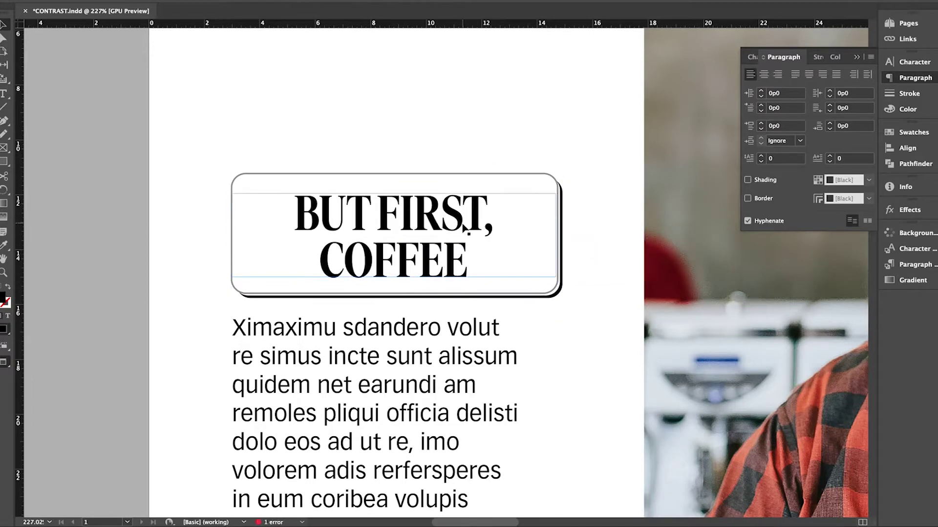
{"action": "key", "text": "super+0"}
{"action": "left_click", "coordinate": [332, 186]}
{"action": "left_click", "coordinate": [247, 251]}
{"action": "key", "text": "super+s"}
Format the narrow caption beside the pour-over photo as Vectora LT Std 75 Bold, 7 pt with 8.5 pt leading
{"action": "left_click_drag", "start_coordinate": [250, 305], "coordinate": [170, 225]}
{"action": "double_click", "coordinate": [429, 356]}
{"action": "key", "text": "ctrl+a"}
{"action": "key", "text": "ctrl+t"}
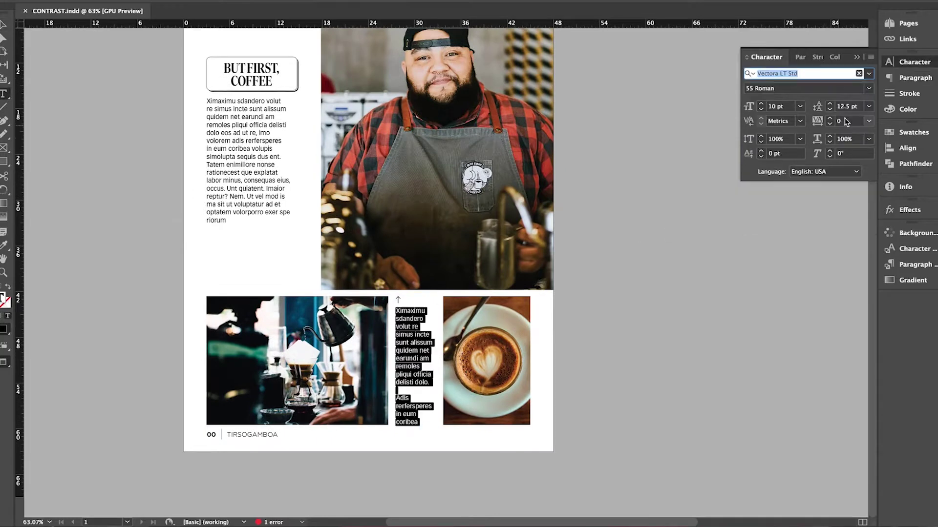
{"action": "left_click", "coordinate": [868, 88]}
{"action": "left_click", "coordinate": [810, 148]}
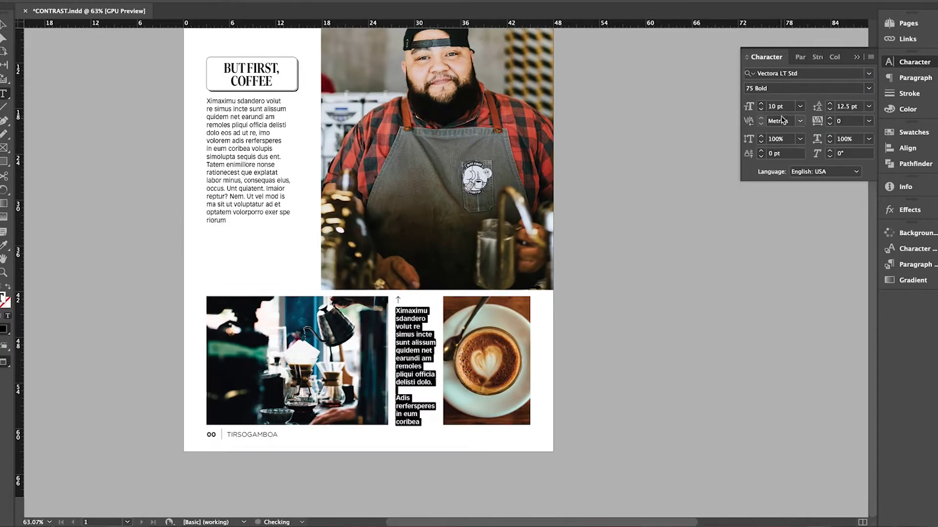
{"action": "left_click", "coordinate": [781, 109]}
{"action": "key", "text": "Tab"}
{"action": "type", "text": "8.5"}
{"action": "key", "text": "Tab"}
Split "sdandero" and "simus" across lines in the caption, delete the first paragraph's last word "dolo." and save
{"action": "left_click", "coordinate": [409, 315]}
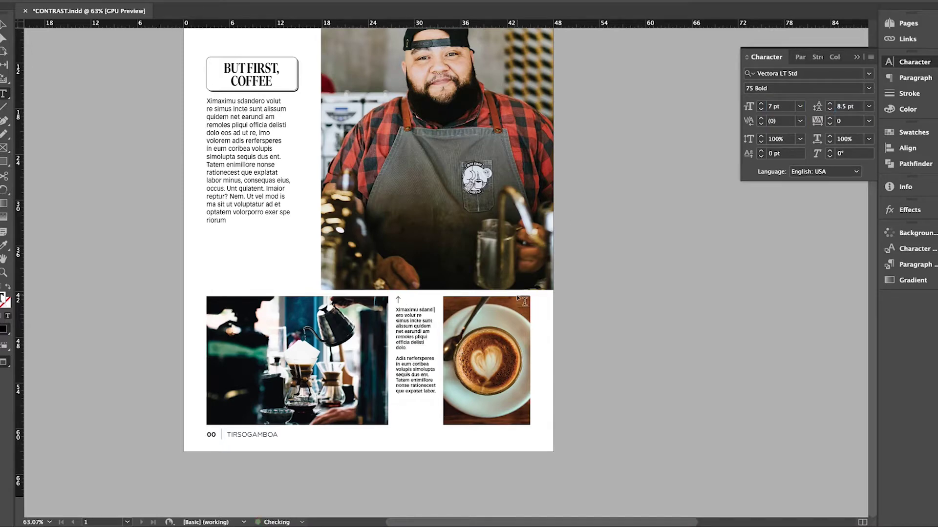
{"action": "left_click", "coordinate": [403, 320]}
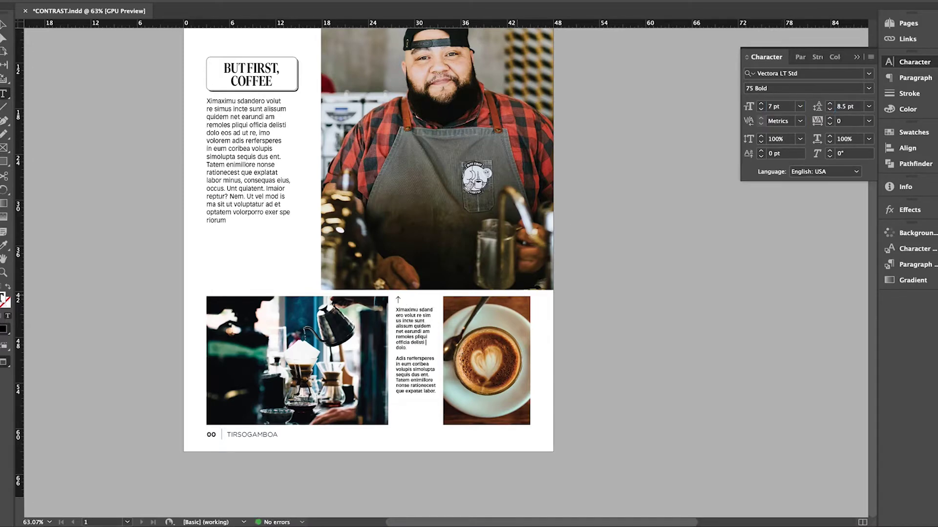
{"action": "left_click", "coordinate": [406, 348]}
{"action": "key", "text": "BackSpace"}
{"action": "key", "text": "BackSpace"}
{"action": "key", "text": "BackSpace"}
{"action": "key", "text": "BackSpace"}
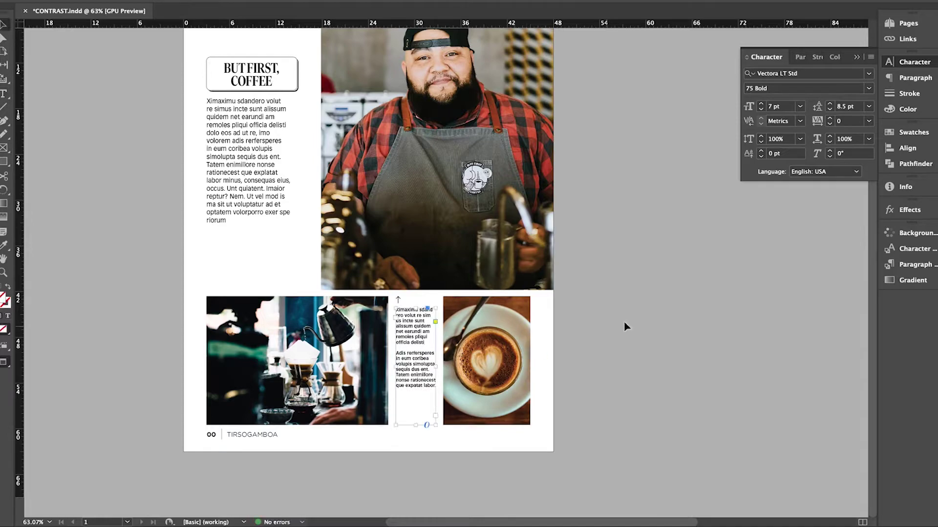
{"action": "left_click", "coordinate": [652, 327]}
{"action": "key", "text": "ctrl+s"}
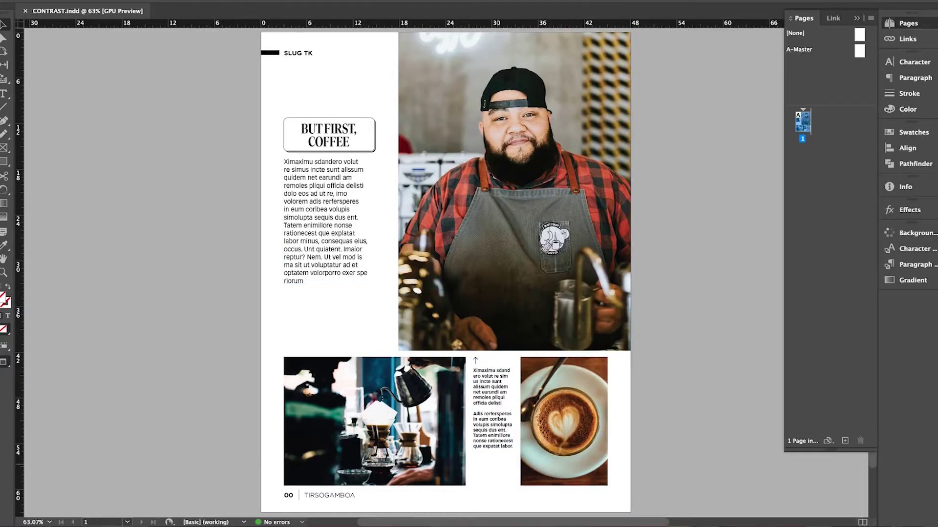
Colour all of the caption text dark teal and keep that colour's hex code for reuse
{"action": "key", "text": "z"}
{"action": "left_click_drag", "start_coordinate": [472, 384], "coordinate": [537, 384]}
{"action": "double_click", "coordinate": [464, 289]}
{"action": "key", "text": "super+a"}
{"action": "double_click", "coordinate": [4, 297]}
{"action": "left_click", "coordinate": [525, 260]}
{"action": "double_click", "coordinate": [662, 311]}
{"action": "key", "text": "Return"}
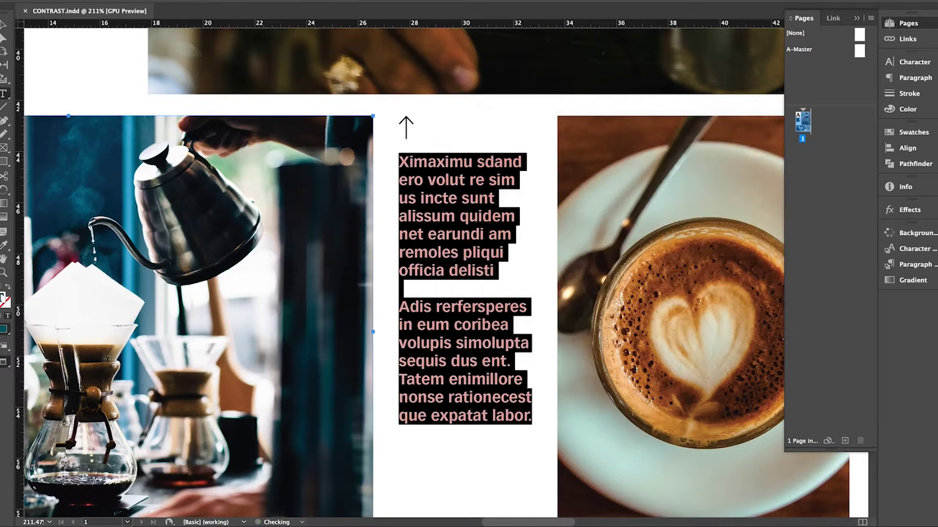
Apply the caption's dark teal to the stroke of the small arrow above it and save the document
{"action": "key", "text": "Escape"}
{"action": "left_click_drag", "start_coordinate": [421, 126], "coordinate": [399, 138]}
{"action": "double_click", "coordinate": [5, 302]}
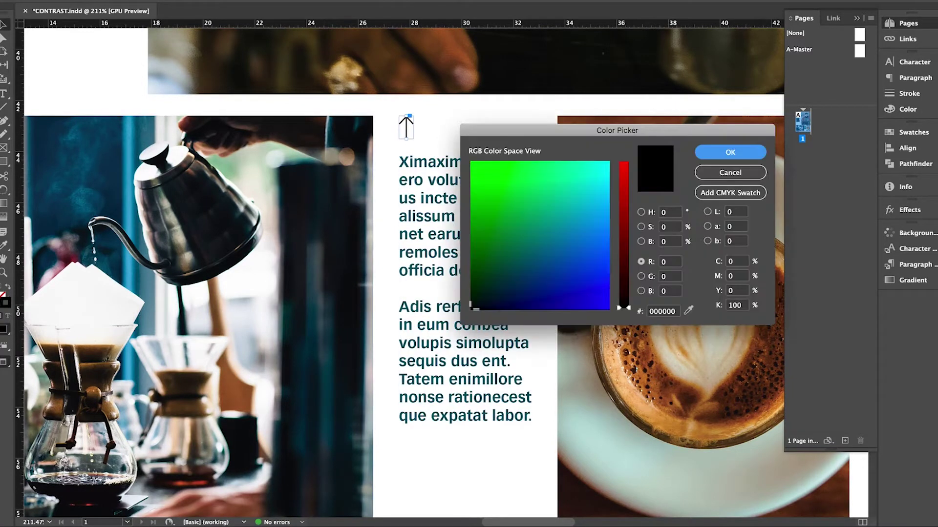
{"action": "double_click", "coordinate": [662, 311]}
{"action": "key", "text": "super+v"}
{"action": "key", "text": "Return"}
{"action": "key", "text": "ctrl+shift+a"}
{"action": "key", "text": "ctrl+0"}
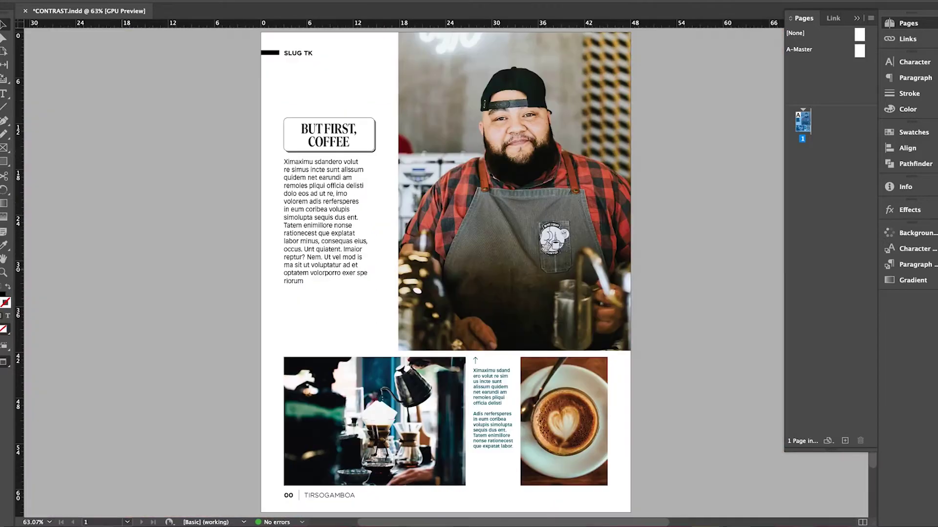
{"action": "key", "text": "super+s"}
Recolour the "BUT FIRST, COFFEE" headline text with the same dark teal as the caption
{"action": "key", "text": "z"}
{"action": "left_click_drag", "start_coordinate": [271, 113], "coordinate": [494, 241]}
{"action": "key", "text": "v"}
{"action": "left_click", "coordinate": [494, 241]}
{"action": "key", "text": "super+a"}
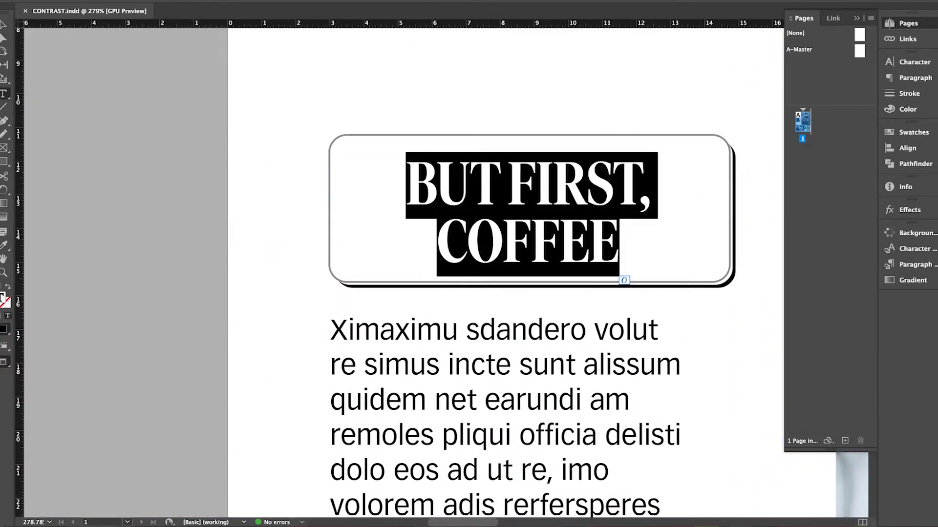
{"action": "double_click", "coordinate": [3, 297]}
{"action": "double_click", "coordinate": [662, 311]}
{"action": "key", "text": "super+v"}
{"action": "key", "text": "Return"}
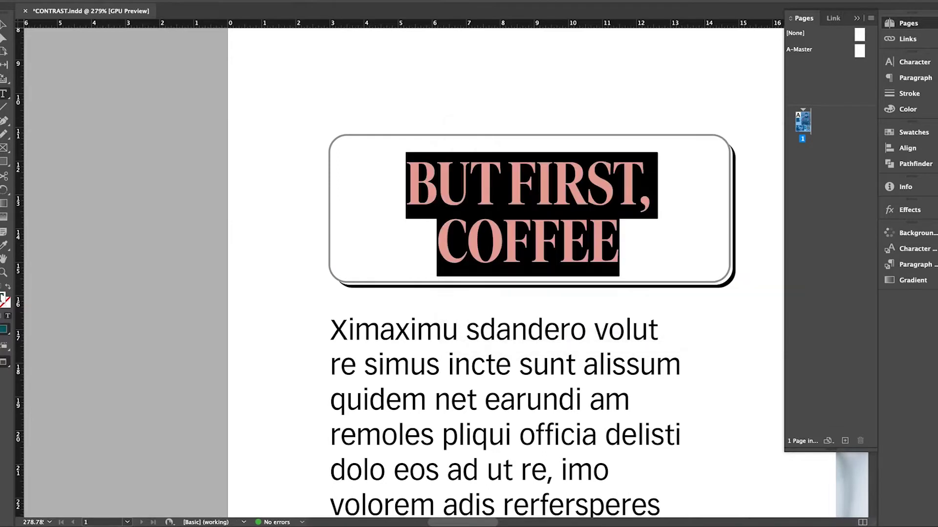
{"action": "key", "text": "Escape"}
{"action": "key", "text": "ctrl+shift+a"}
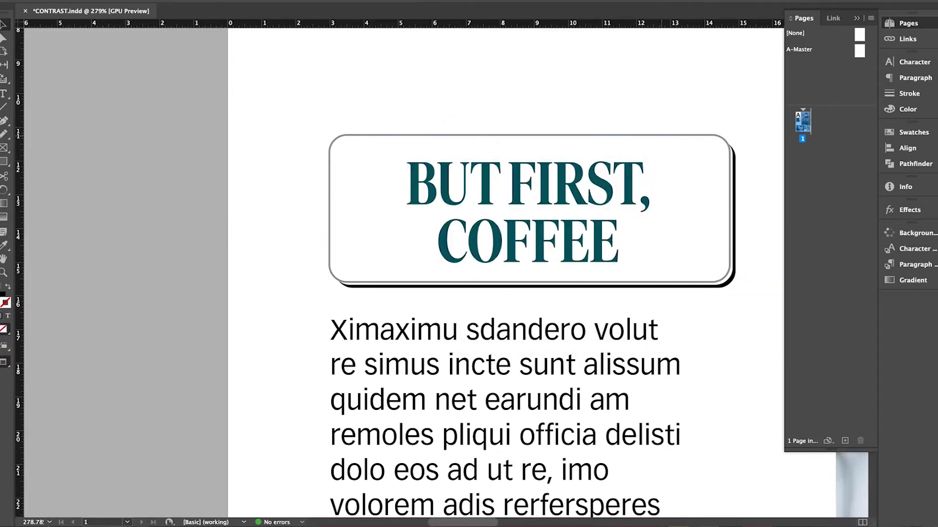
Swap the headline box's stroke and fill, and change the fill to a light teal
{"action": "left_click_drag", "start_coordinate": [687, 143], "coordinate": [686, 145]}
{"action": "key", "text": "shift+x"}
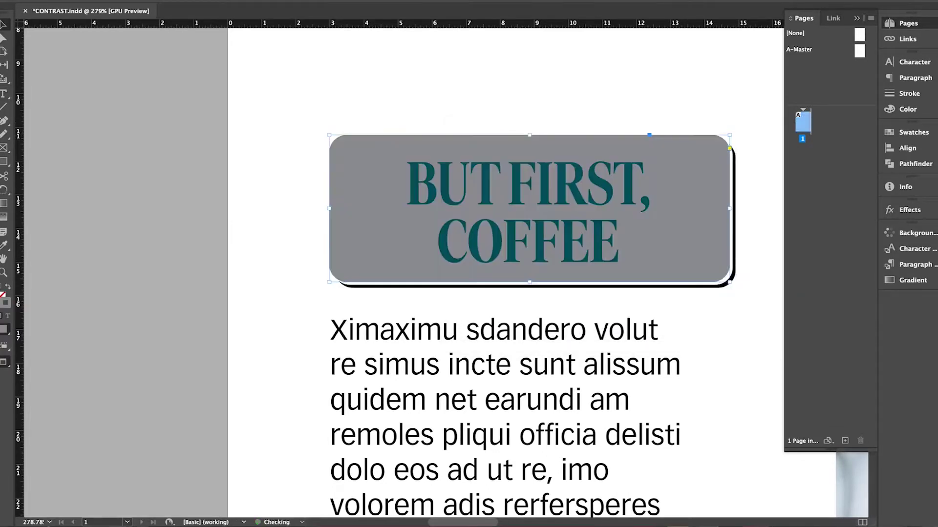
{"action": "double_click", "coordinate": [3, 296]}
{"action": "mouse_move", "coordinate": [617, 130]}
{"action": "left_mouse_down"}
{"action": "mouse_move", "coordinate": [274, 178]}
{"action": "mouse_move", "coordinate": [227, 228]}
{"action": "left_mouse_up"}
{"action": "left_click_drag", "start_coordinate": [142, 348], "coordinate": [205, 271]}
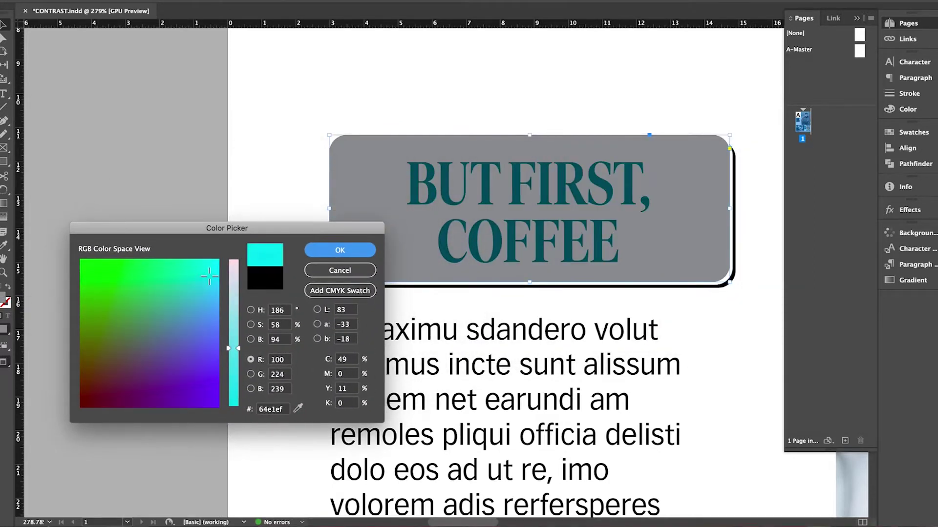
{"action": "left_click_drag", "start_coordinate": [234, 348], "coordinate": [233, 315]}
{"action": "key", "text": "Return"}
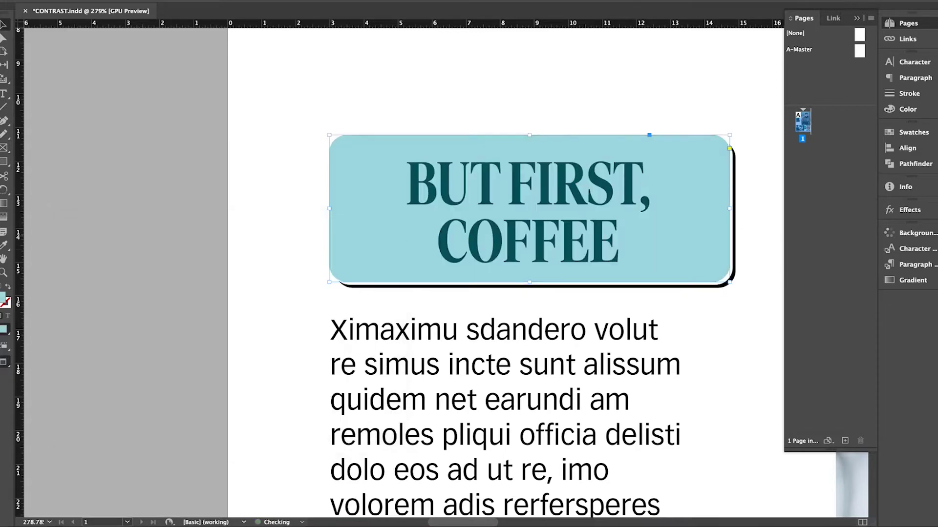
{"action": "key", "text": "super+shift+a"}
{"action": "key", "text": "super+0"}
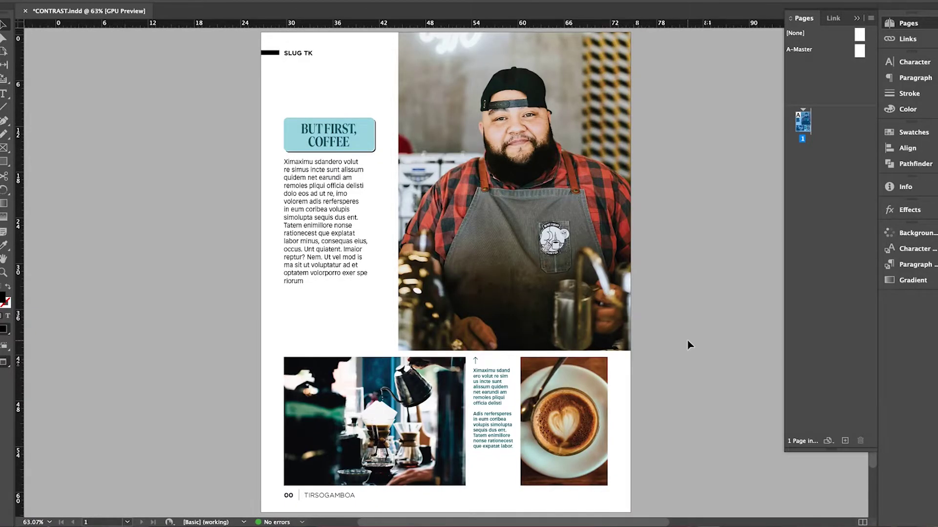
Replace the rectangular latte photo with the top-view coffee cup image from the pasteboard
{"action": "key", "text": "Delete"}
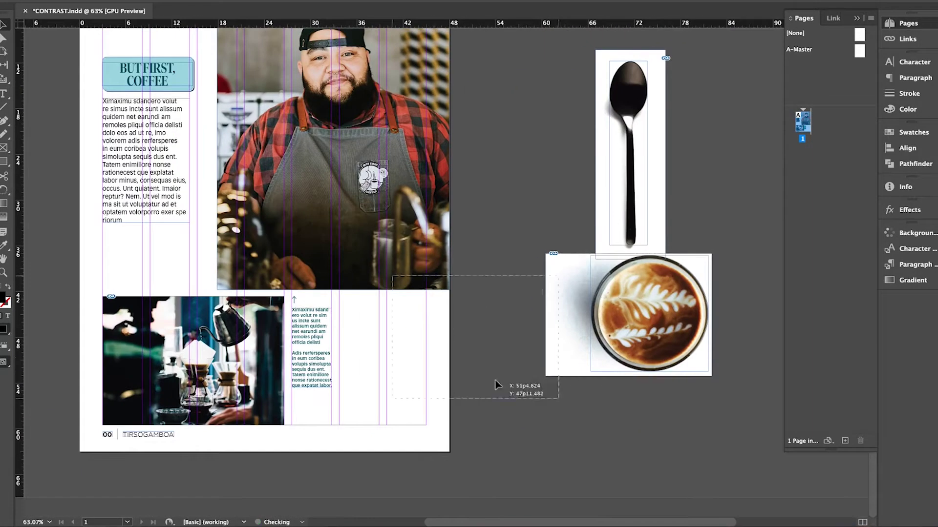
{"action": "left_click_drag", "start_coordinate": [496, 383], "coordinate": [430, 363]}
{"action": "left_click", "coordinate": [518, 313]}
Place the spoon image horizontally below the coffee cup with its handle running off the page edge
{"action": "left_click_drag", "start_coordinate": [630, 230], "coordinate": [407, 457]}
{"action": "left_click_drag", "start_coordinate": [442, 488], "coordinate": [509, 348]}
{"action": "scroll", "coordinate": [571, 359], "scroll_direction": "left", "scroll_amount": 3}
{"action": "left_click_drag", "start_coordinate": [569, 383], "coordinate": [562, 414]}
{"action": "key", "text": "w"}
{"action": "scroll", "coordinate": [562, 412], "scroll_direction": "up", "scroll_amount": 5}
{"action": "scroll", "coordinate": [546, 268], "scroll_direction": "right", "scroll_amount": 2}
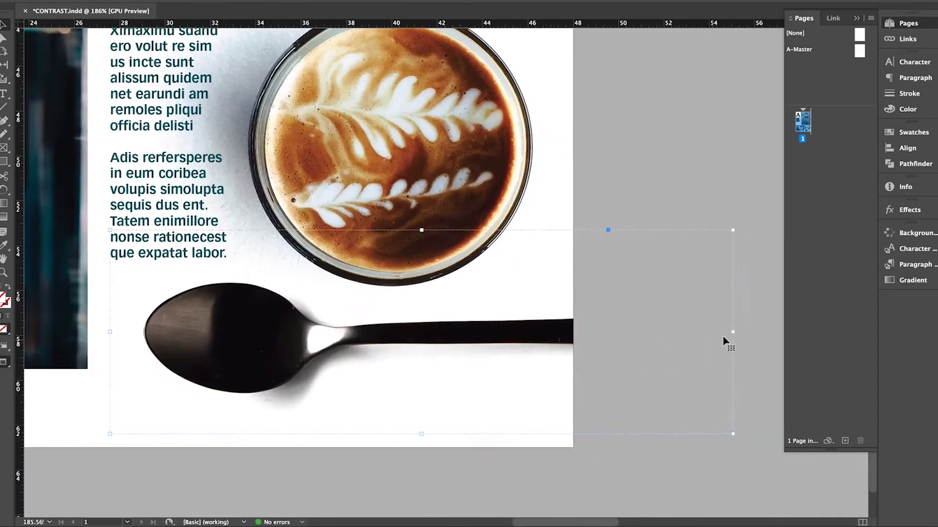
Scale the spoon image down, trim its frame close to the page edge and save the document
{"action": "left_click_drag", "start_coordinate": [731, 334], "coordinate": [628, 349]}
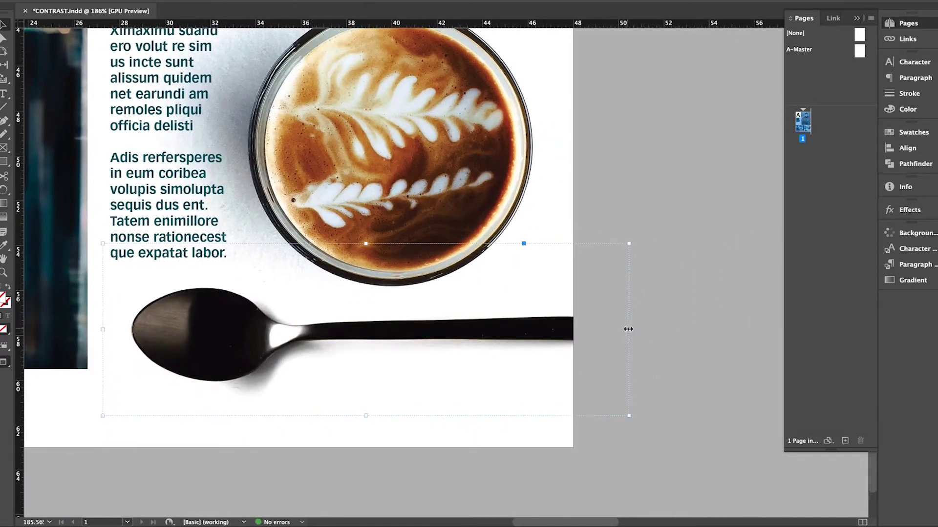
{"action": "left_click_drag", "start_coordinate": [629, 329], "coordinate": [602, 331]}
{"action": "left_click", "coordinate": [734, 330]}
{"action": "key", "text": "super+0"}
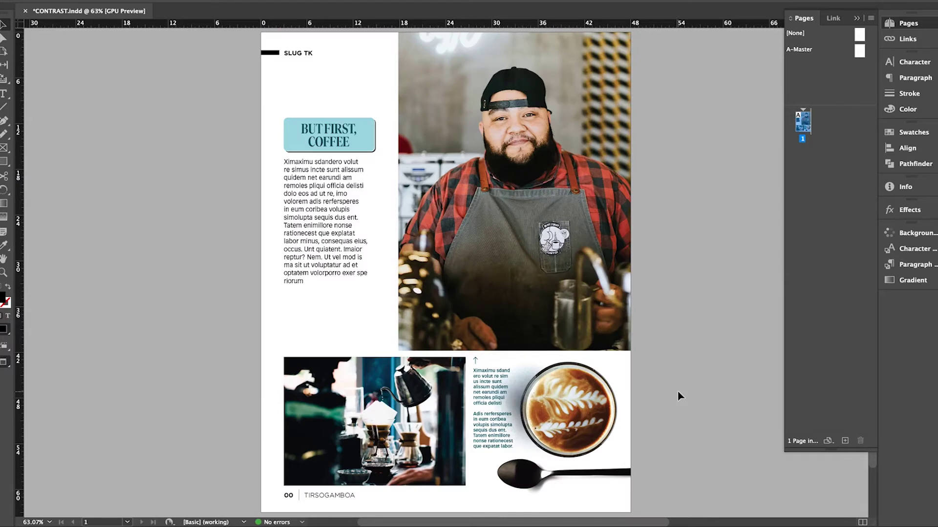
{"action": "key", "text": "ctrl+s"}
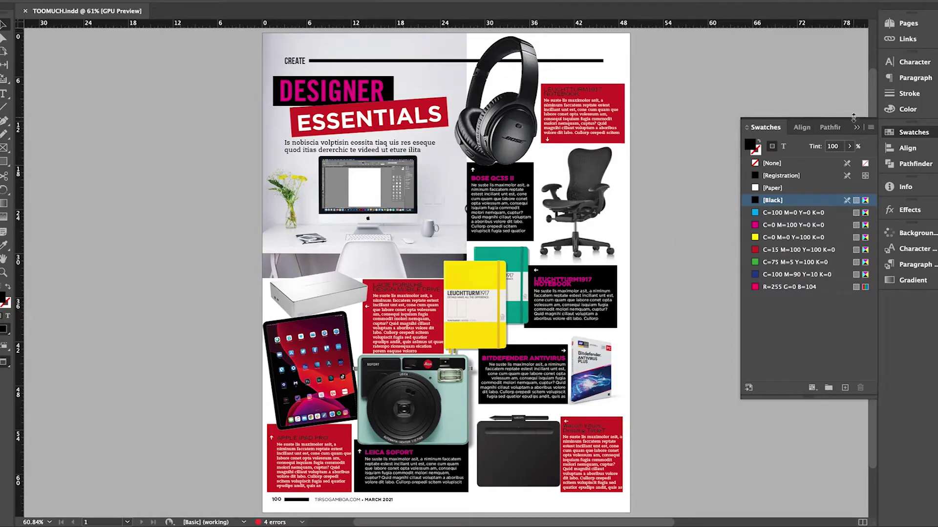
Delete the red and black background boxes behind the chair, Bose, LaCie and Leuchtturm notebook captions
{"action": "left_click", "coordinate": [777, 156]}
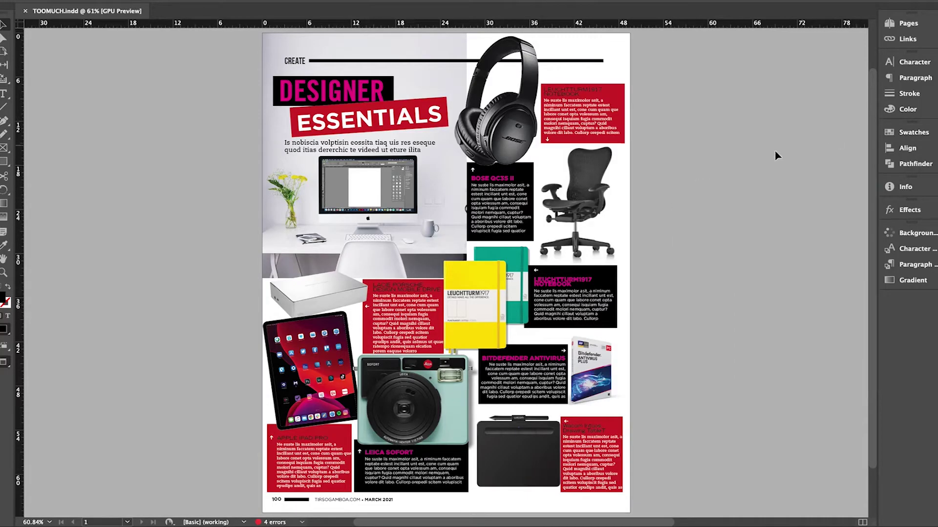
{"action": "left_click", "coordinate": [562, 86]}
{"action": "key", "text": "Delete"}
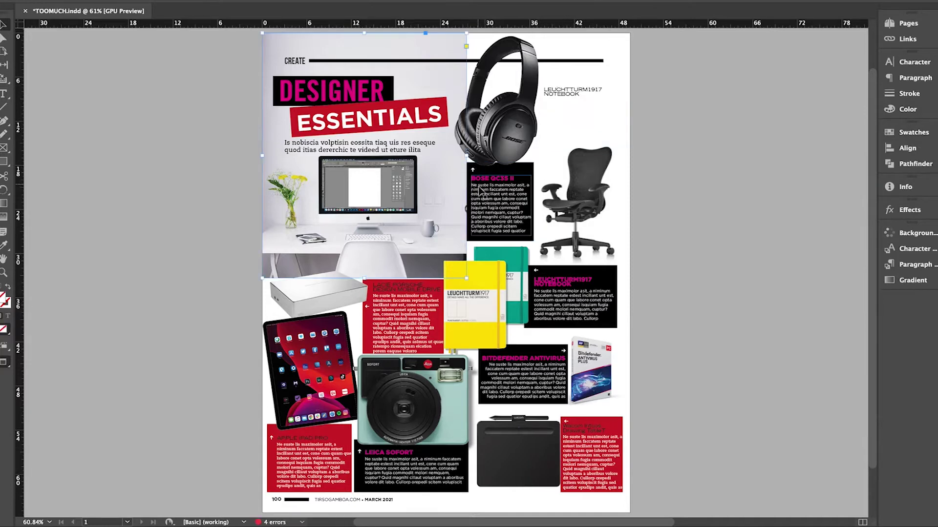
{"action": "left_click", "coordinate": [481, 190]}
{"action": "key", "text": "Delete"}
{"action": "key", "text": "ctrl+z"}
{"action": "key", "text": "ctrl+z"}
{"action": "key", "text": "ctrl+z"}
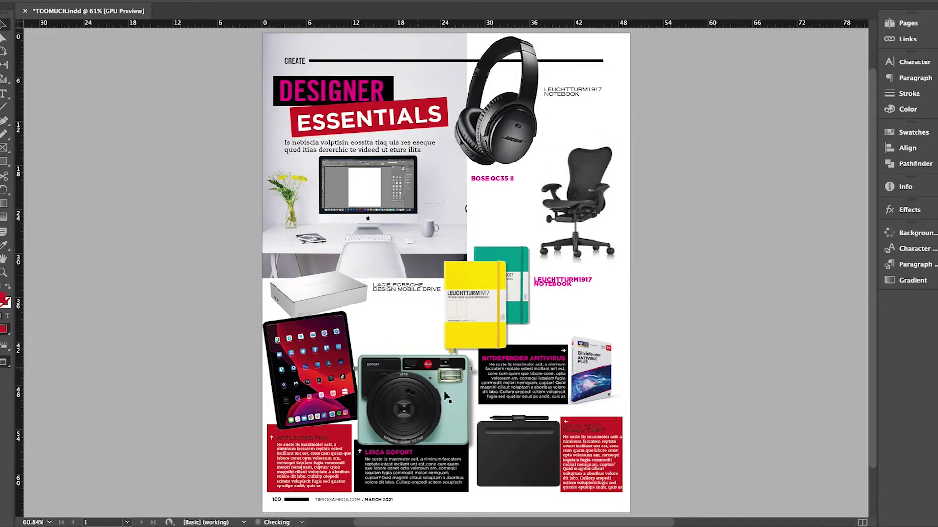
Delete the background boxes behind the Bitdefender, Leica, Wacom and iPad captions
{"action": "key", "text": "ctrl+z"}
{"action": "key", "text": "ctrl+z"}
{"action": "key", "text": "ctrl+z"}
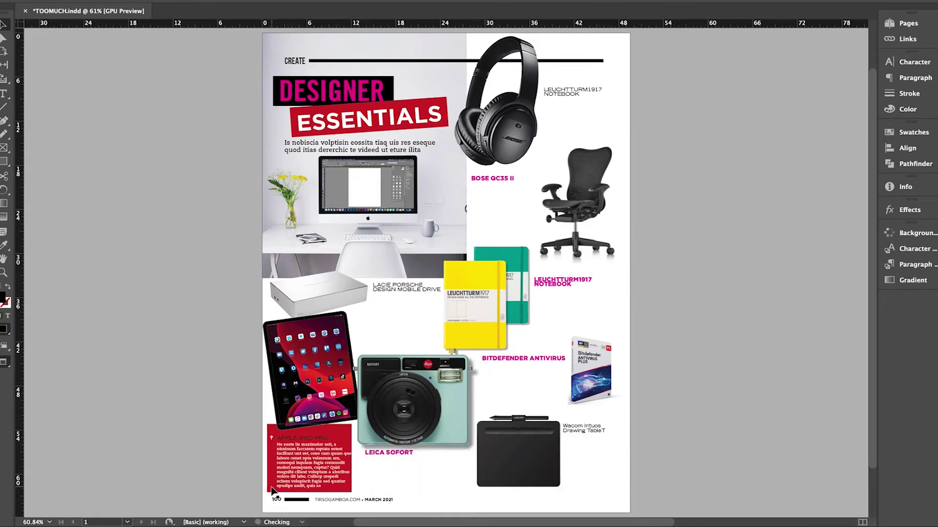
{"action": "key", "text": "ctrl+z"}
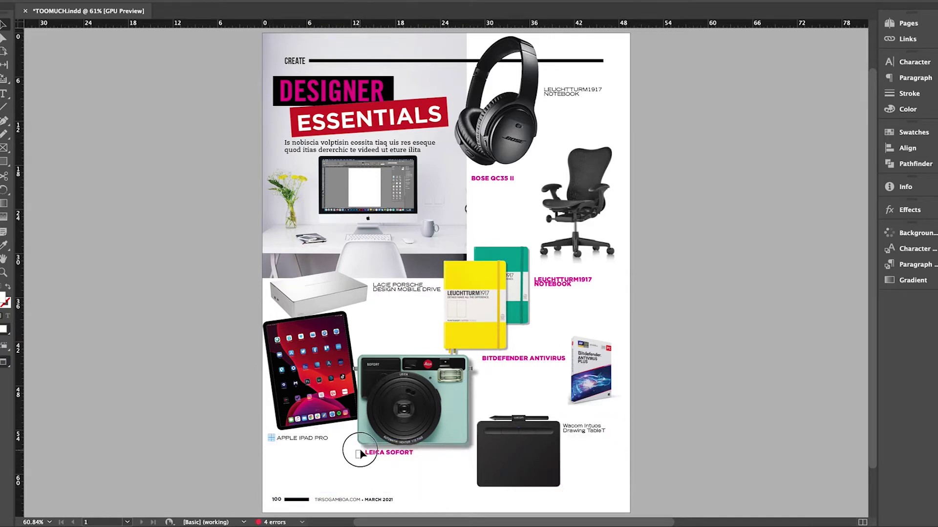
Select all the small white direction arrows beside the captions and colour them black
{"action": "left_click_drag", "start_coordinate": [566, 423], "coordinate": [596, 481]}
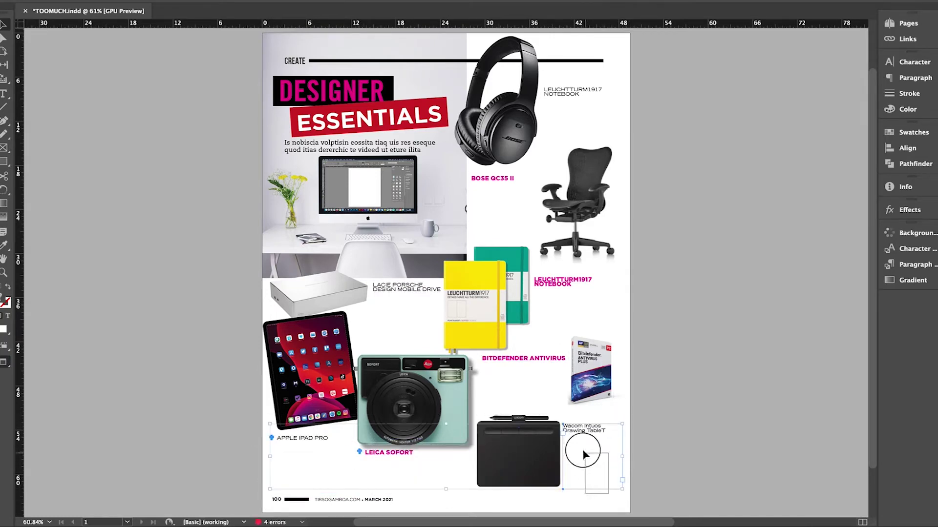
{"action": "left_click", "coordinate": [624, 425], "text": "shift"}
{"action": "left_click", "coordinate": [607, 434], "text": "shift"}
{"action": "left_click", "coordinate": [562, 351], "text": "shift"}
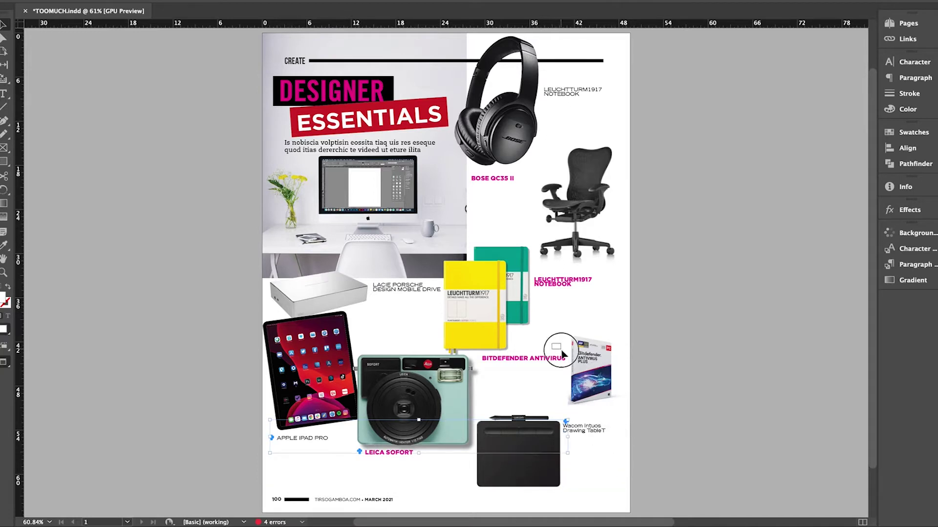
{"action": "left_click", "coordinate": [537, 276], "text": "shift"}
{"action": "left_click", "coordinate": [371, 308], "text": "shift"}
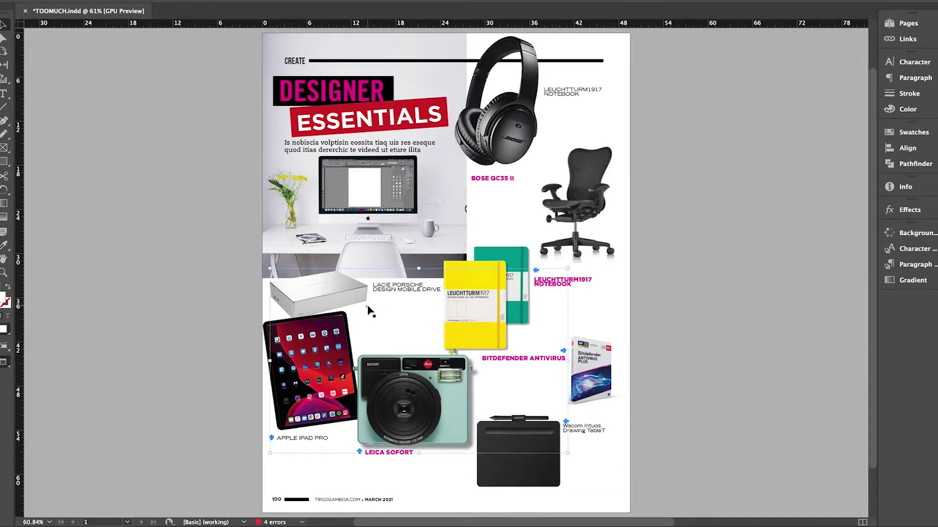
{"action": "left_click", "coordinate": [524, 182], "text": "shift"}
{"action": "left_click", "coordinate": [613, 129], "text": "shift"}
{"action": "left_click", "coordinate": [612, 126], "text": "shift"}
{"action": "left_click", "coordinate": [917, 136]}
{"action": "left_click", "coordinate": [774, 200]}
{"action": "left_click", "coordinate": [684, 205]}
Select the text frames of all the product captions and set their text colour to black
{"action": "left_click", "coordinate": [593, 120]}
{"action": "left_click", "coordinate": [485, 203], "text": "shift"}
{"action": "left_click", "coordinate": [410, 307], "text": "shift"}
{"action": "left_click", "coordinate": [559, 312], "text": "shift"}
{"action": "left_click", "coordinate": [542, 360], "text": "shift"}
{"action": "left_click", "coordinate": [541, 379], "text": "shift"}
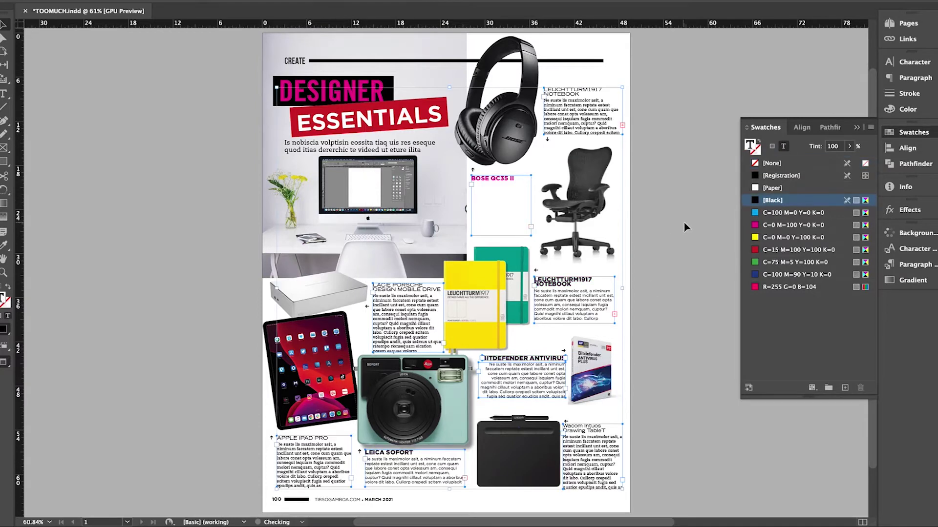
Remove the red fill from the ESSENTIALS headline frame and set its inset spacing to 0
{"action": "left_click", "coordinate": [774, 164]}
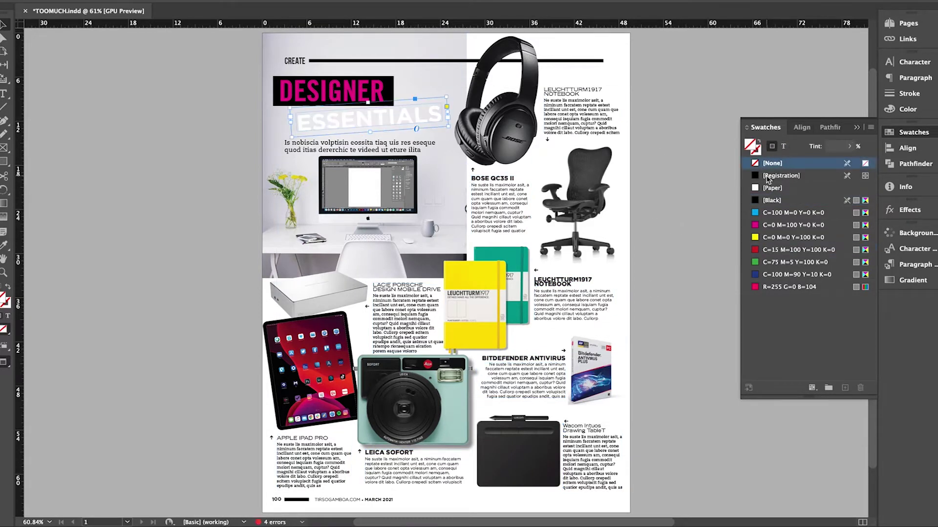
{"action": "key", "text": "super+b"}
{"action": "double_click", "coordinate": [514, 279]}
{"action": "type", "text": "0"}
{"action": "key", "text": "Return"}
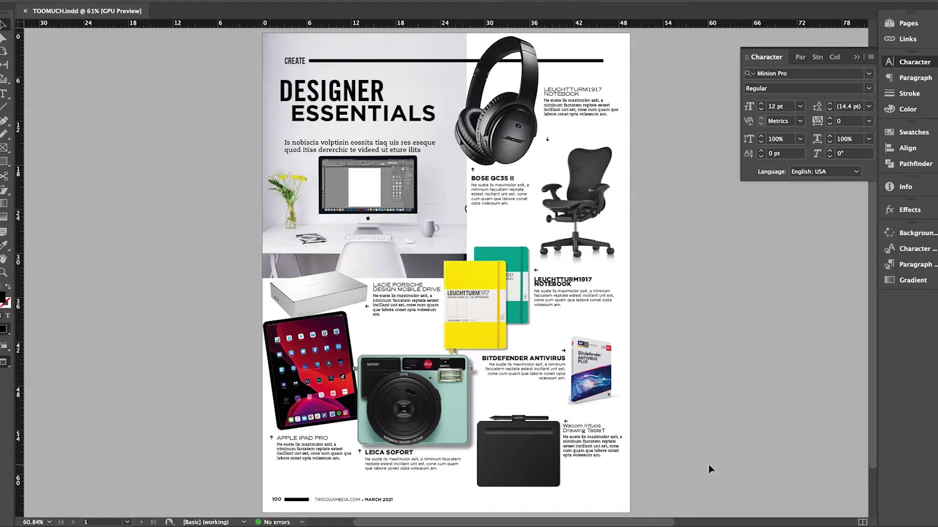
Match the typeface of the word DESIGNER to the ESSENTIALS headline by sampling its text formatting
{"action": "double_click", "coordinate": [322, 90]}
{"action": "key", "text": "ctrl+a"}
{"action": "key", "text": "i"}
{"action": "left_click", "coordinate": [389, 111]}
{"action": "key", "text": "Escape"}
Move the intro text up closer to the headline and set its font to Gotham Book
{"action": "left_click_drag", "start_coordinate": [384, 101], "coordinate": [460, 139]}
{"action": "double_click", "coordinate": [460, 138]}
{"action": "left_click", "coordinate": [411, 142]}
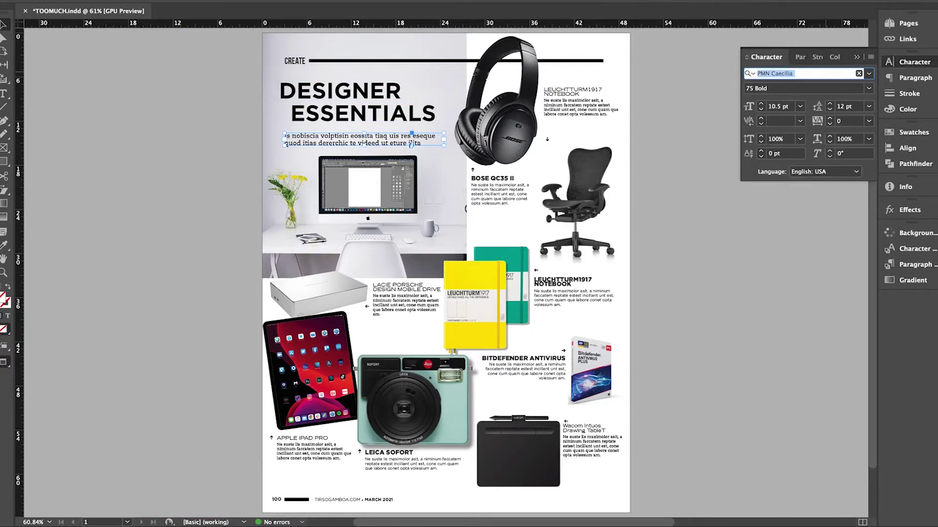
{"action": "type", "text": "Gotham"}
{"action": "left_click", "coordinate": [727, 195]}
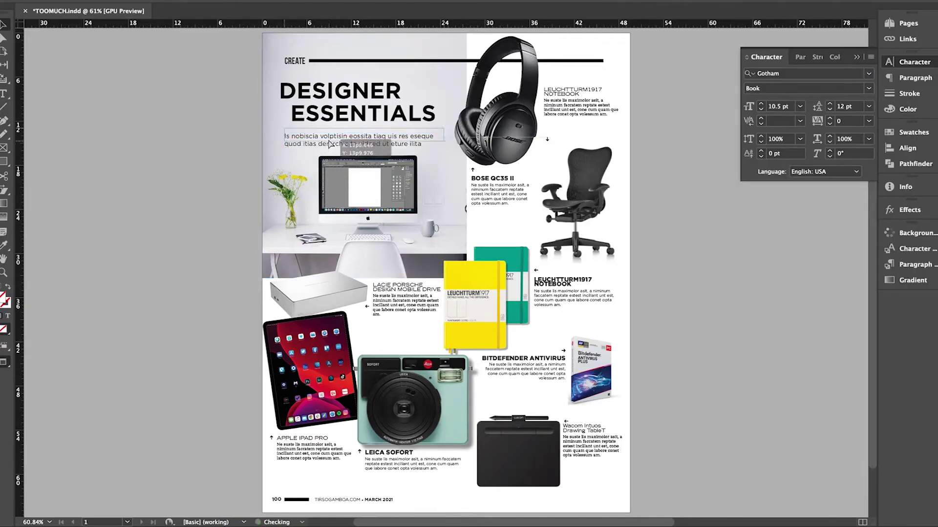
{"action": "left_click_drag", "start_coordinate": [328, 145], "coordinate": [329, 144]}
{"action": "left_click", "coordinate": [704, 241]}
Select all the product caption frames and set their font to Gotham Book
{"action": "key", "text": "z"}
{"action": "left_click_drag", "start_coordinate": [560, 132], "coordinate": [615, 132]}
{"action": "left_click", "coordinate": [505, 313]}
{"action": "left_click_drag", "start_coordinate": [505, 317], "coordinate": [560, 94]}
{"action": "scroll", "coordinate": [560, 92], "scroll_direction": "down", "scroll_amount": 4}
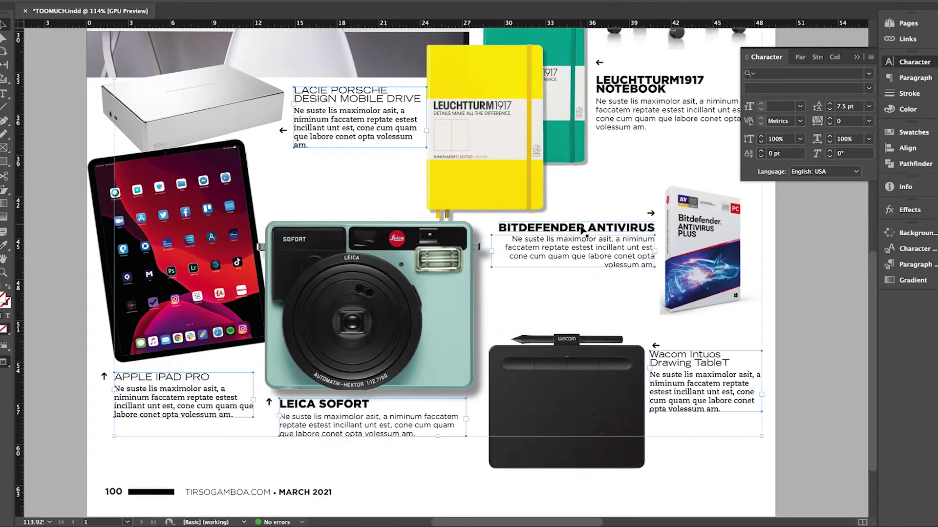
{"action": "left_click", "coordinate": [580, 228], "text": "shift"}
{"action": "left_click", "coordinate": [639, 112], "text": "shift"}
{"action": "left_click", "coordinate": [805, 72]}
{"action": "type", "text": "Gotham"}
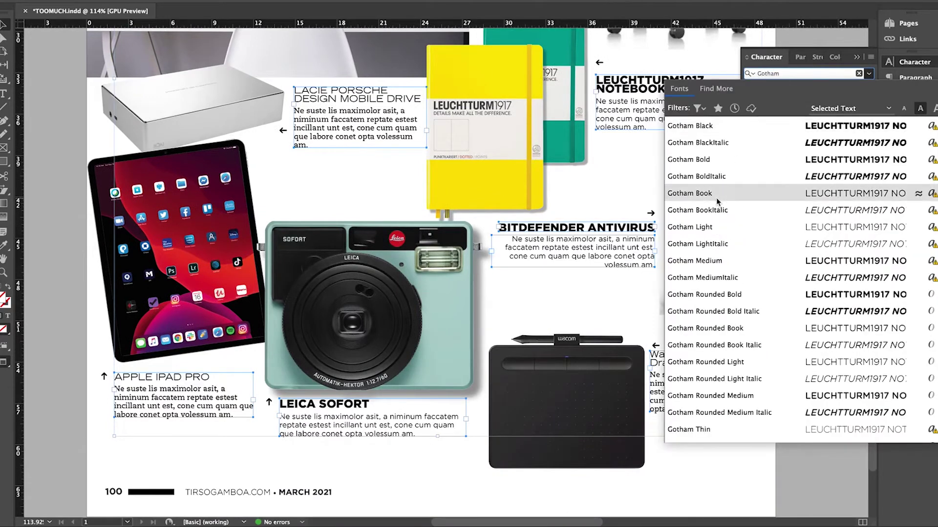
{"action": "left_click", "coordinate": [716, 198]}
Set the product captions to a font size of 8 pt with 9.5 pt leading
{"action": "left_click", "coordinate": [778, 109]}
{"action": "type", "text": "8"}
{"action": "key", "text": "Tab"}
{"action": "type", "text": "9."}
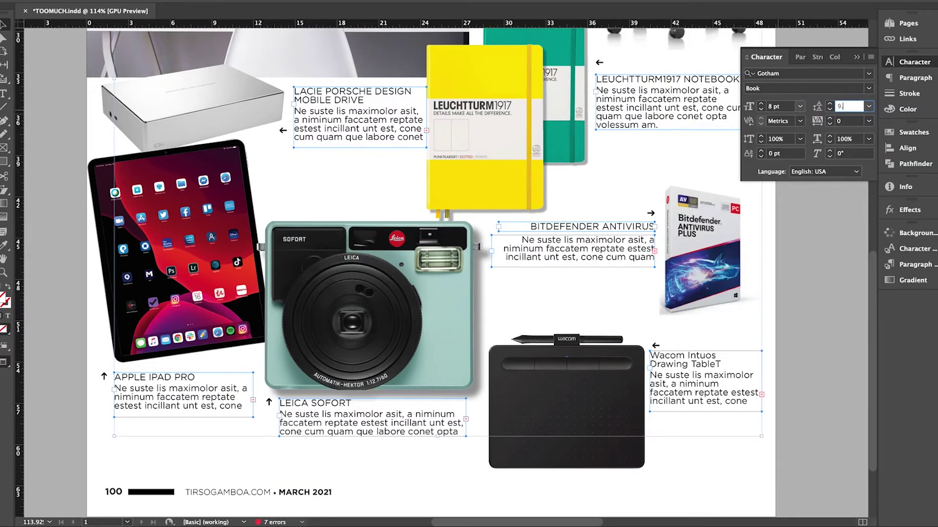
{"action": "type", "text": ".5"}
{"action": "key", "text": "Return"}
{"action": "key", "text": "ctrl+0"}
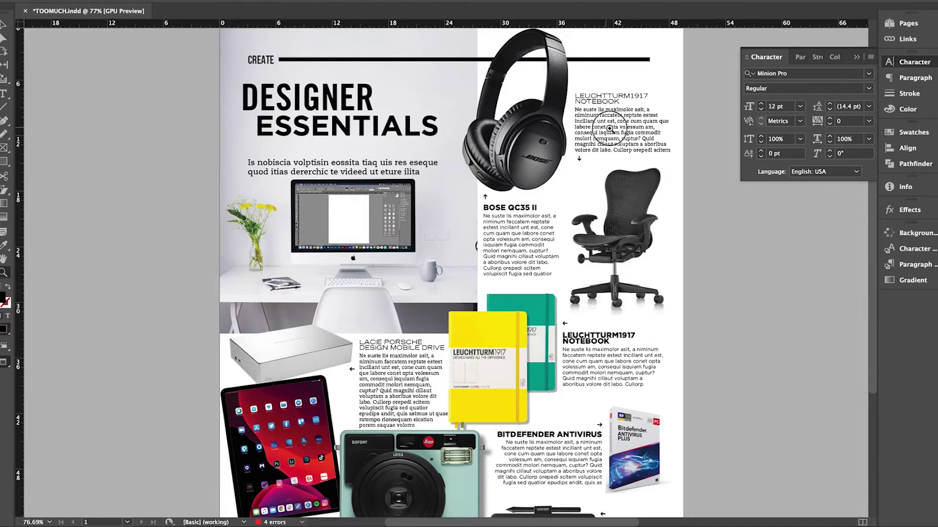
Shorten the caption above the office chair to end at "volessum am." and fit its frame to the text
{"action": "scroll", "coordinate": [672, 128], "scroll_direction": "up", "scroll_amount": 5}
{"action": "double_click", "coordinate": [655, 122]}
{"action": "left_click_drag", "start_coordinate": [652, 122], "coordinate": [741, 233]}
{"action": "type", "text": "."}
{"action": "left_click_drag", "start_coordinate": [653, 123], "coordinate": [683, 179]}
{"action": "type", "text": ".="}
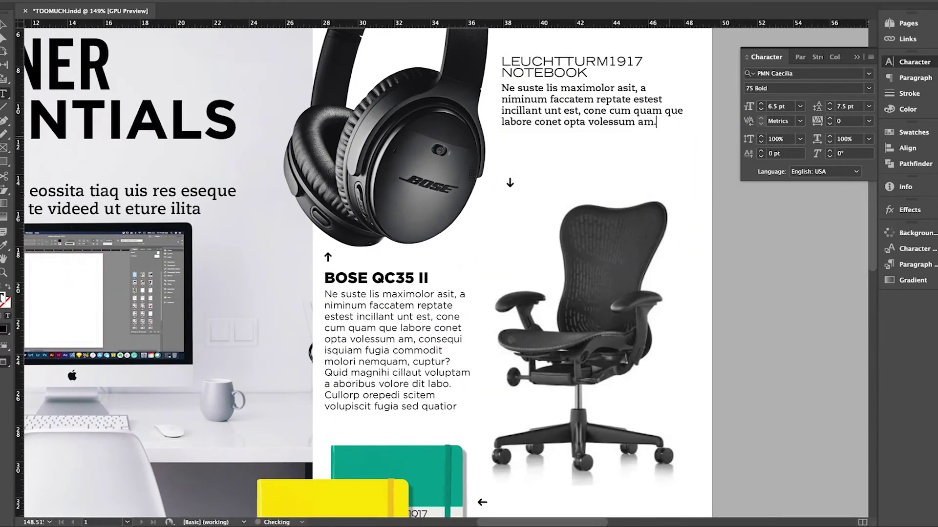
{"action": "key", "text": "Escape"}
{"action": "key", "text": "super+alt+c"}
{"action": "key", "text": "super+shift+a"}
Shorten the BOSE QC35 II caption to end at "volessum am." and fit its frame to the text
{"action": "scroll", "coordinate": [610, 252], "scroll_direction": "down", "scroll_amount": 3}
{"action": "double_click", "coordinate": [441, 252]}
{"action": "left_click_drag", "start_coordinate": [441, 252], "coordinate": [484, 269]}
{"action": "key", "text": "BackSpace"}
{"action": "key", "text": "BackSpace"}
{"action": "type", "text": "."}
{"action": "key", "text": "Escape"}
{"action": "key", "text": "super+alt+c"}
Cut the Leuchtturm1917 caption beside the notebooks so it ends at "volessum am."
{"action": "scroll", "coordinate": [605, 201], "scroll_direction": "down", "scroll_amount": 5}
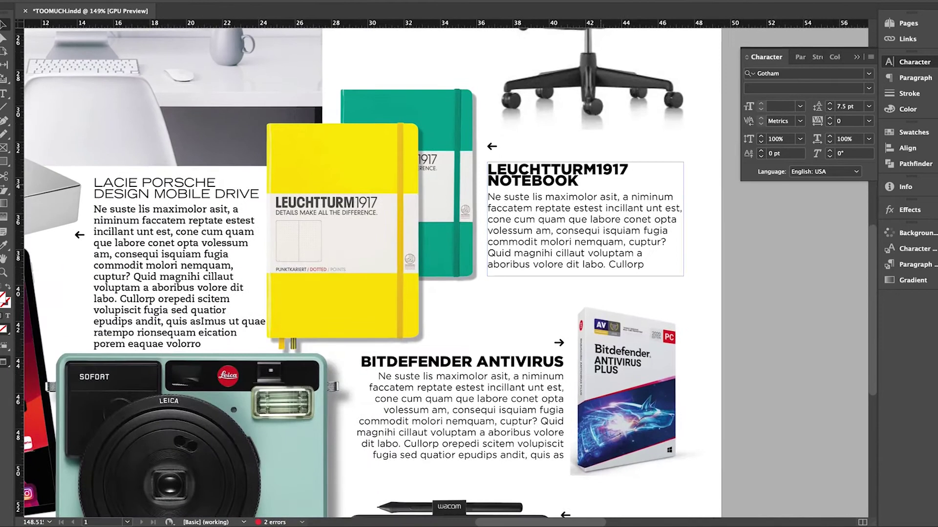
{"action": "left_click_drag", "start_coordinate": [552, 231], "coordinate": [646, 266]}
{"action": "key", "text": "BackSpace"}
{"action": "key", "text": "ctrl+shift+End"}
{"action": "type", "text": "."}
{"action": "key", "text": "Escape"}
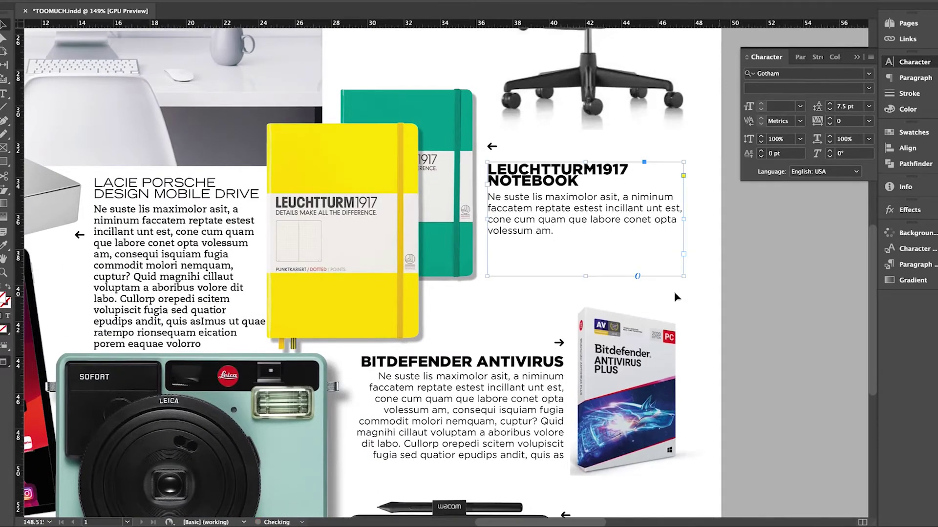
Shorten the LaCie Porsche Design Mobile Drive caption so it ends at "volessum am."
{"action": "scroll", "coordinate": [630, 290], "scroll_direction": "down", "scroll_amount": 3}
{"action": "scroll", "coordinate": [630, 290], "scroll_direction": "left", "scroll_amount": 5}
{"action": "left_click_drag", "start_coordinate": [277, 195], "coordinate": [367, 286]}
{"action": "key", "text": "BackSpace"}
{"action": "type", "text": "."}
{"action": "key", "text": "Escape"}
Shorten the Bitdefender Antivirus caption so it ends at "volessum am."
{"action": "scroll", "coordinate": [469, 273], "scroll_direction": "down", "scroll_amount": 3}
{"action": "scroll", "coordinate": [469, 274], "scroll_direction": "right", "scroll_amount": 4}
{"action": "left_click_drag", "start_coordinate": [502, 221], "coordinate": [626, 276]}
{"action": "key", "text": "BackSpace"}
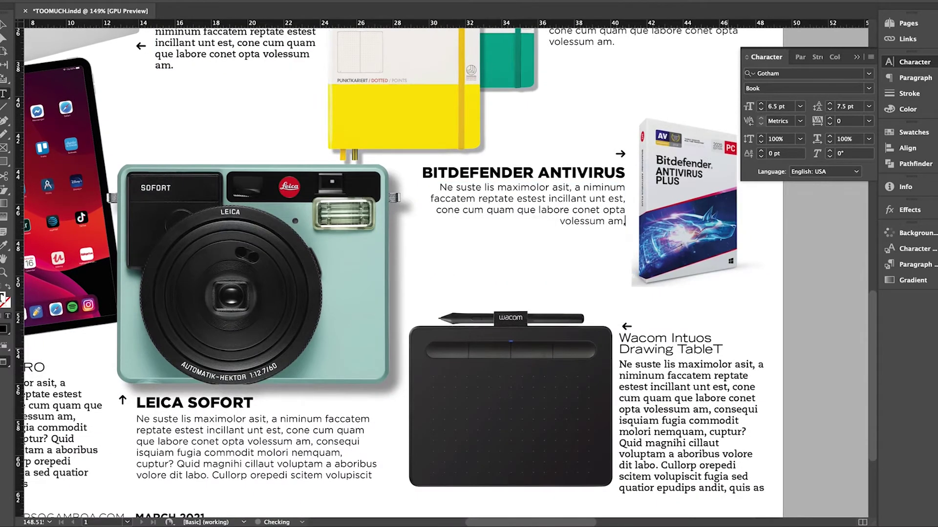
{"action": "type", "text": "."}
{"action": "key", "text": "Escape"}
Shorten the Wacom Intuos drawing tablet caption so it ends at "volessum am."
{"action": "scroll", "coordinate": [534, 63], "scroll_direction": "down", "scroll_amount": 3}
{"action": "scroll", "coordinate": [534, 63], "scroll_direction": "right", "scroll_amount": 1}
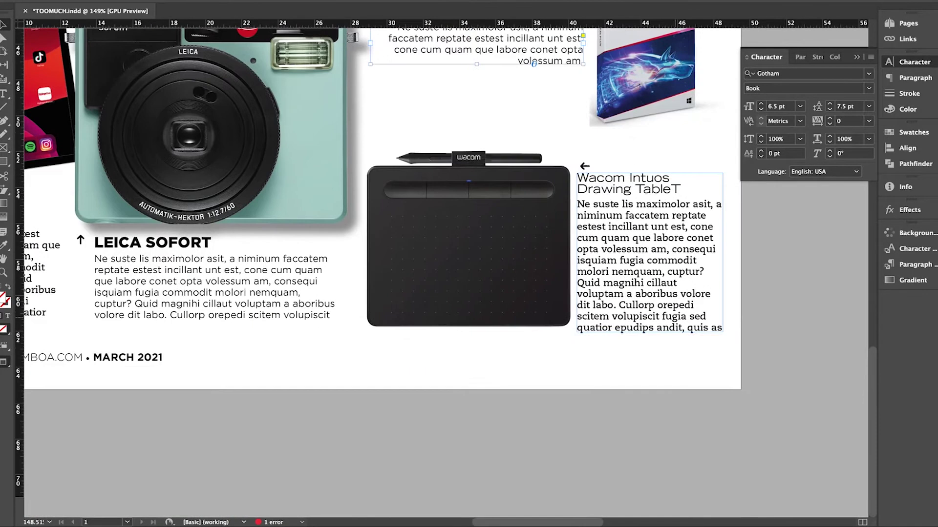
{"action": "scroll", "coordinate": [534, 63], "scroll_direction": "up", "scroll_amount": 2}
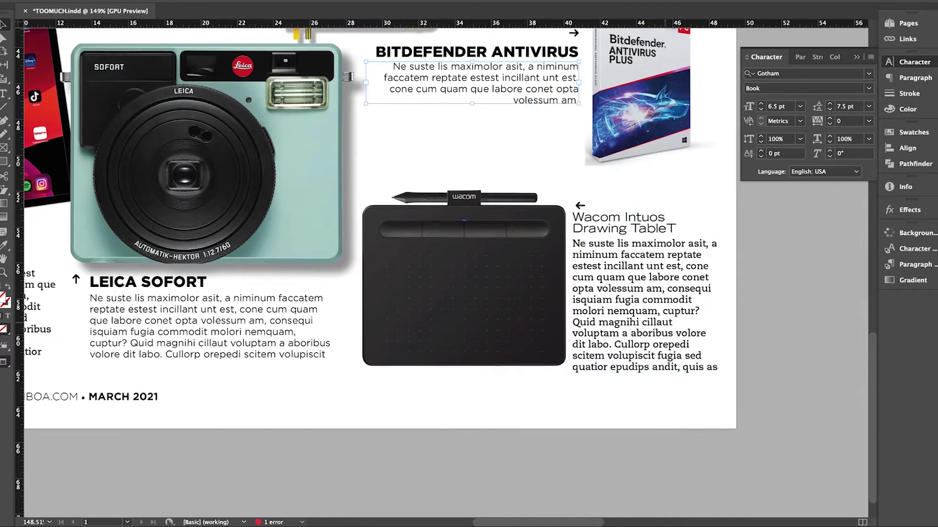
{"action": "left_click_drag", "start_coordinate": [662, 288], "coordinate": [722, 377]}
{"action": "key", "text": "BackSpace"}
{"action": "type", "text": "."}
{"action": "key", "text": "Escape"}
Shorten the Leica Sofort caption to end at "volessum am." and fit its frame to the text
{"action": "scroll", "coordinate": [418, 356], "scroll_direction": "down", "scroll_amount": 1}
{"action": "scroll", "coordinate": [419, 356], "scroll_direction": "left", "scroll_amount": 4}
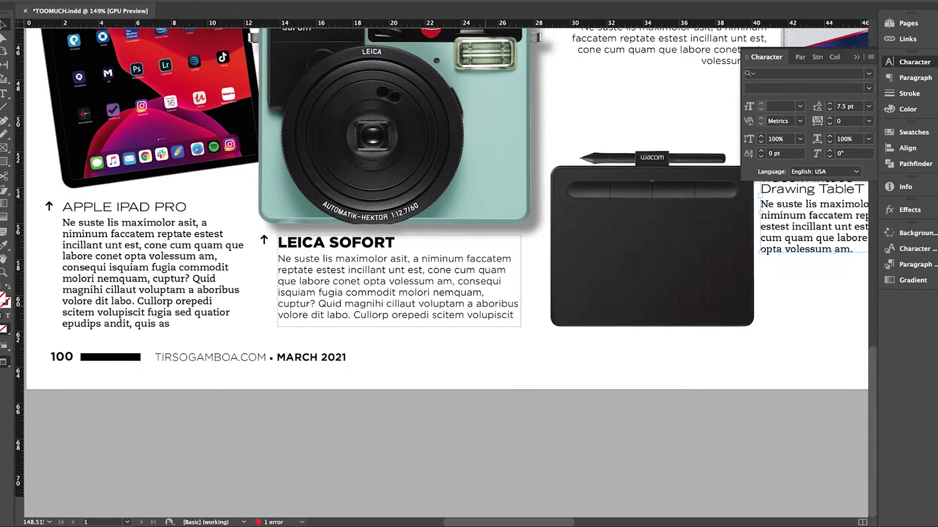
{"action": "left_click_drag", "start_coordinate": [265, 321], "coordinate": [329, 354]}
{"action": "key", "text": "BackSpace"}
{"action": "type", "text": "."}
{"action": "key", "text": "Escape"}
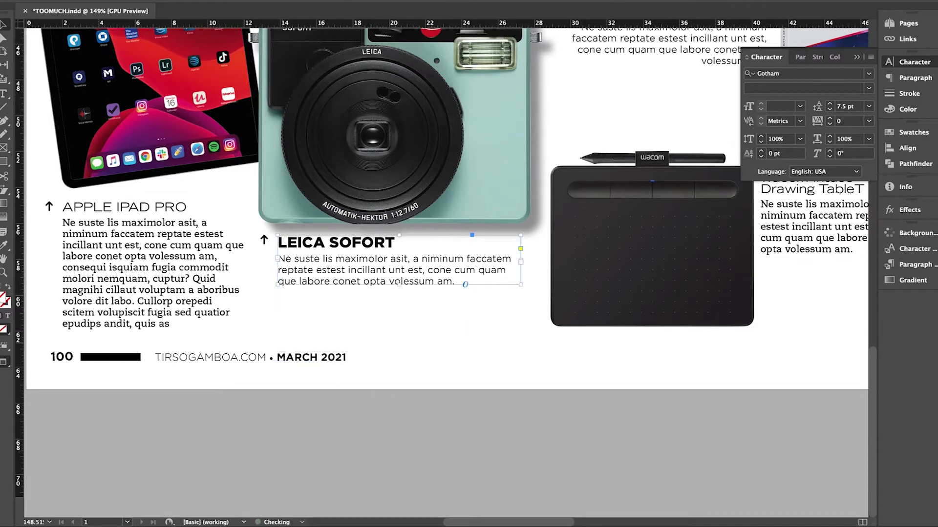
Shorten the Apple iPad Pro caption to end at "volessum am.", fit its frame and save the document
{"action": "scroll", "coordinate": [447, 205], "scroll_direction": "left", "scroll_amount": 3}
{"action": "double_click", "coordinate": [358, 257]}
{"action": "left_click_drag", "start_coordinate": [358, 256], "coordinate": [318, 331]}
{"action": "type", "text": "."}
{"action": "key", "text": "Escape"}
{"action": "key", "text": "super+alt+c"}
{"action": "left_click", "coordinate": [467, 322]}
{"action": "key", "text": "super+0"}
{"action": "key", "text": "ctrl+s"}
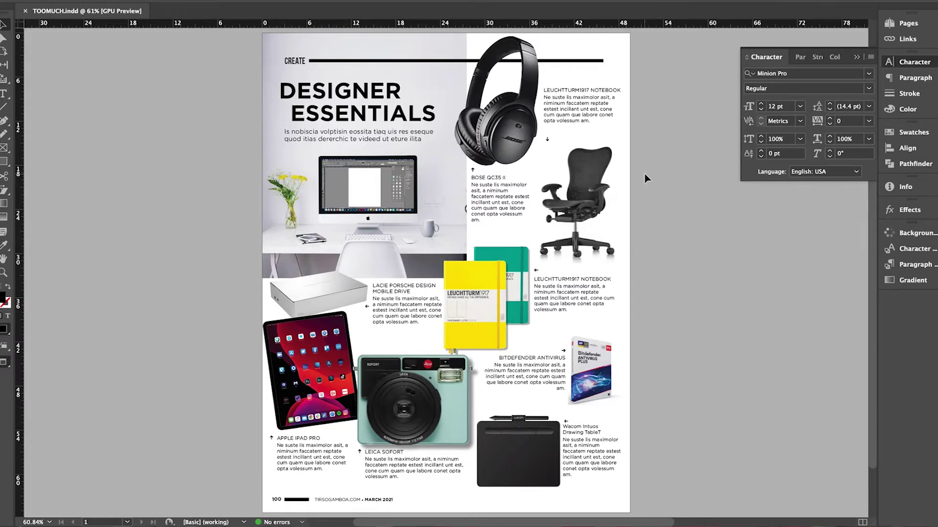
Delete the office chair and Bitdefender items with their captions and arrows, and delete the green notebook image
{"action": "left_click_drag", "start_coordinate": [651, 84], "coordinate": [556, 198]}
{"action": "key", "text": "Delete"}
{"action": "left_click_drag", "start_coordinate": [629, 355], "coordinate": [586, 386]}
{"action": "key", "text": "Delete"}
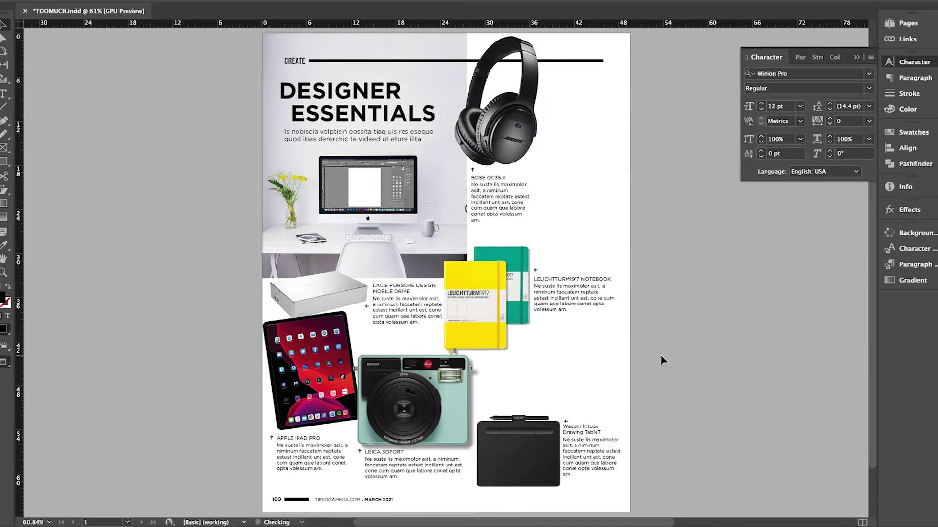
{"action": "key", "text": "Delete"}
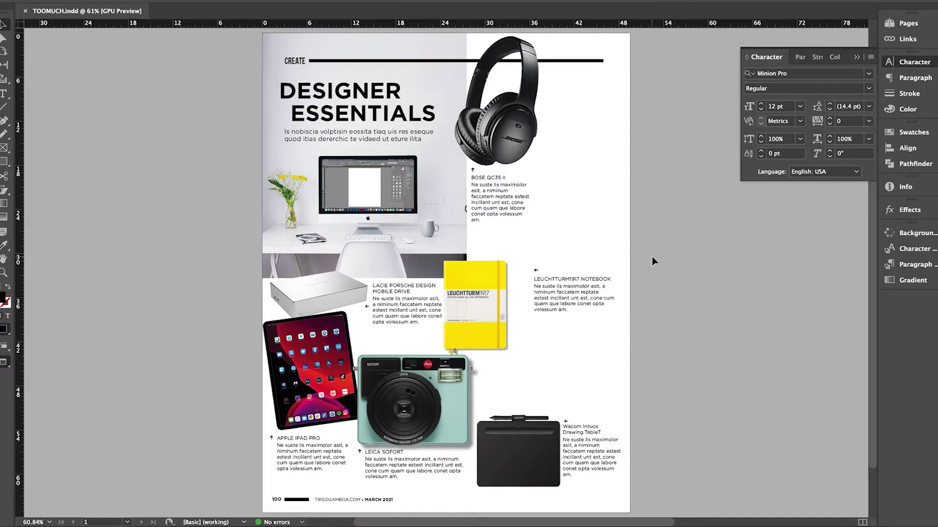
Replace the bold word DESIGNER in the headline with a thin-weight version
{"action": "left_click_drag", "start_coordinate": [328, 78], "coordinate": [293, 82]}
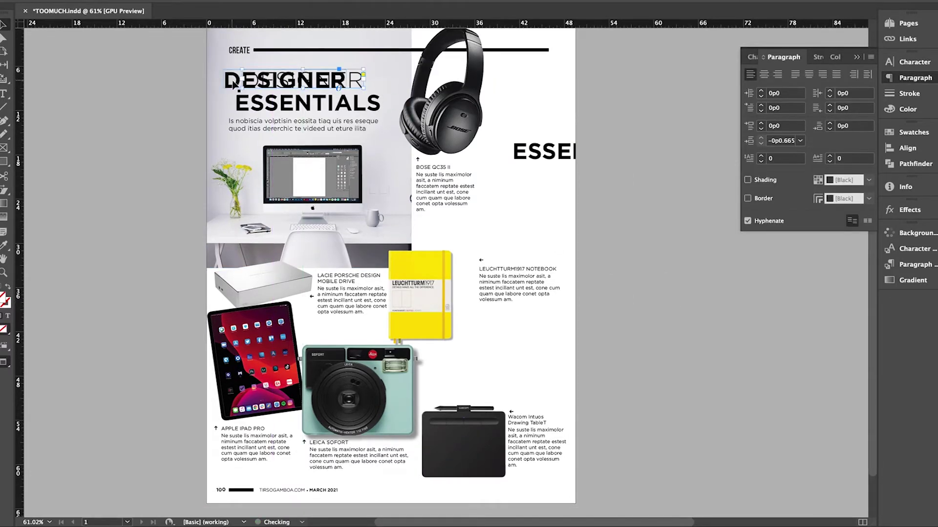
{"action": "left_click", "coordinate": [236, 84]}
{"action": "key", "text": "Delete"}
Centre-align the two headline lines and the intro text above the desk photo
{"action": "left_click", "coordinate": [363, 130]}
{"action": "key", "text": "super+alt+t"}
{"action": "key", "text": "super+alt+t"}
{"action": "left_click", "coordinate": [763, 74]}
{"action": "left_click", "coordinate": [358, 97], "text": "shift"}
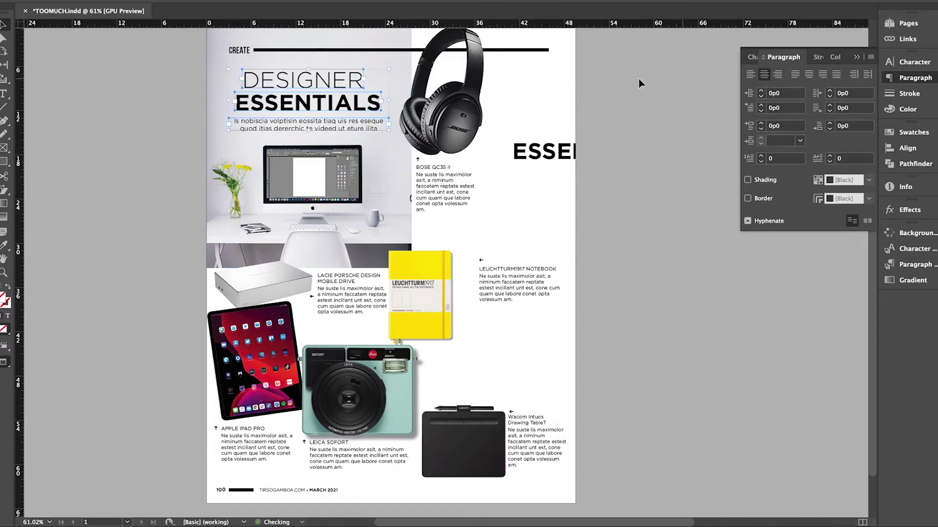
{"action": "left_click", "coordinate": [153, 139]}
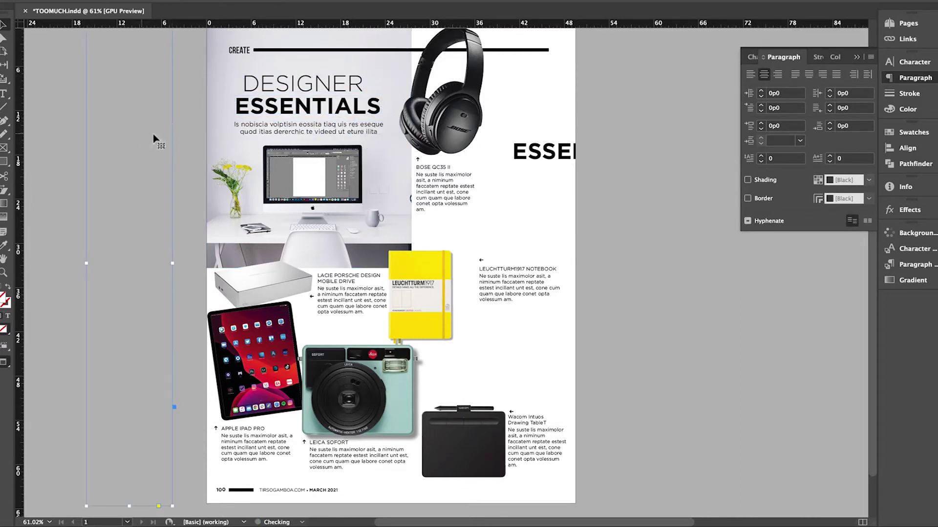
Insert a line break in the intro after "ese" and delete the spare ESSENTIALS text at the page's right edge
{"action": "double_click", "coordinate": [370, 125]}
{"action": "key", "text": "shift+Return"}
{"action": "key", "text": "Escape"}
{"action": "left_click", "coordinate": [687, 142]}
{"action": "left_click", "coordinate": [559, 150]}
{"action": "key", "text": "Delete"}
Place a sample Bose caption and copy its bold heading style to the Bose, Leuchtturm, LaCie, iPad and Leica headings
{"action": "left_click", "coordinate": [740, 307]}
{"action": "left_click_drag", "start_coordinate": [720, 277], "coordinate": [553, 210]}
{"action": "left_click_drag", "start_coordinate": [414, 167], "coordinate": [454, 168]}
{"action": "left_click_drag", "start_coordinate": [480, 268], "coordinate": [556, 267]}
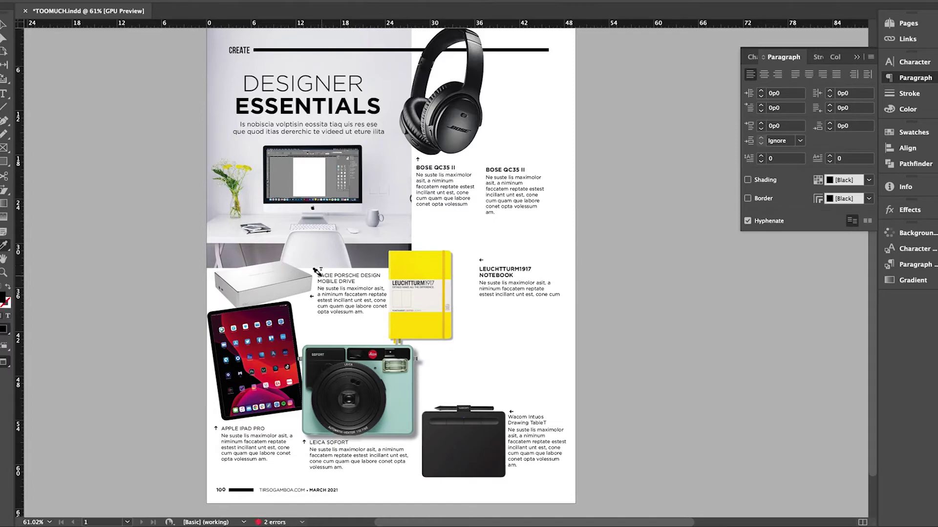
{"action": "left_click_drag", "start_coordinate": [317, 271], "coordinate": [355, 283]}
{"action": "left_click_drag", "start_coordinate": [217, 428], "coordinate": [360, 442]}
Apply the bold heading style to the Wacom Intuos heading and set it in all caps
{"action": "left_click_drag", "start_coordinate": [508, 416], "coordinate": [587, 422]}
{"action": "key", "text": "t"}
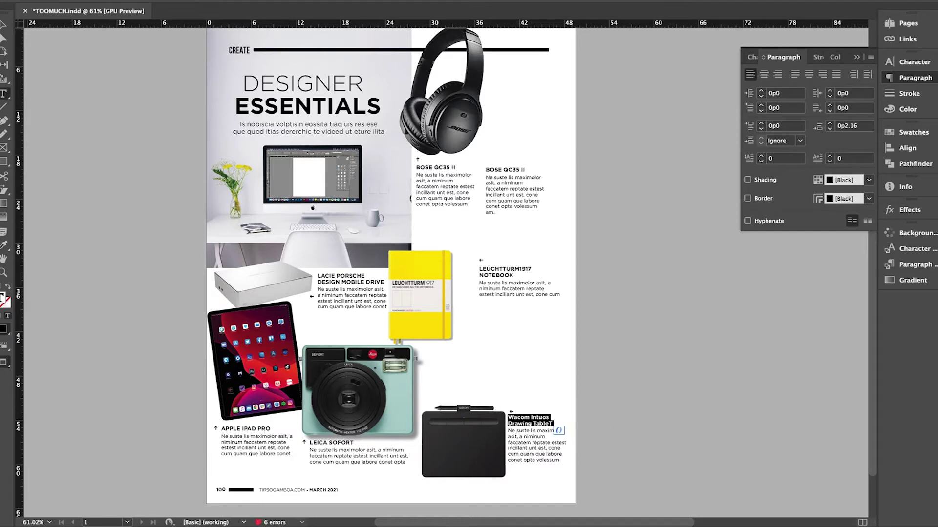
{"action": "key", "text": "ctrl+shift+k"}
{"action": "key", "text": "Escape"}
Fit the product caption frames to their text and save the document
{"action": "left_click", "coordinate": [346, 456]}
{"action": "left_click", "coordinate": [278, 449], "text": "shift"}
{"action": "left_click", "coordinate": [372, 293], "text": "shift"}
{"action": "left_click", "coordinate": [512, 288], "text": "shift"}
{"action": "left_click", "coordinate": [437, 197], "text": "shift"}
{"action": "key", "text": "super+alt+c"}
{"action": "left_click", "coordinate": [614, 273]}
{"action": "key", "text": "ctrl+s"}
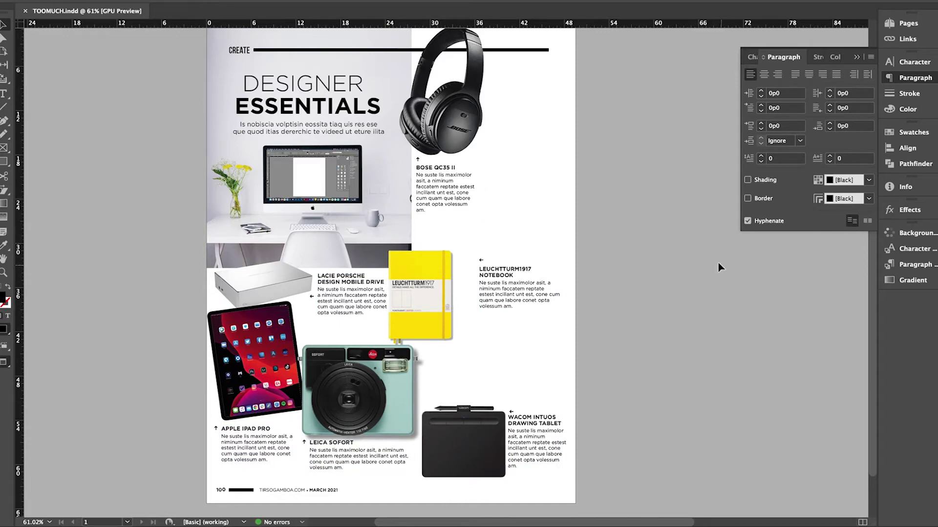
Delete the spare white rectangle on the pasteboard beside the page
{"action": "scroll", "coordinate": [486, 243], "scroll_direction": "down", "scroll_amount": 2}
{"action": "left_click", "coordinate": [196, 372]}
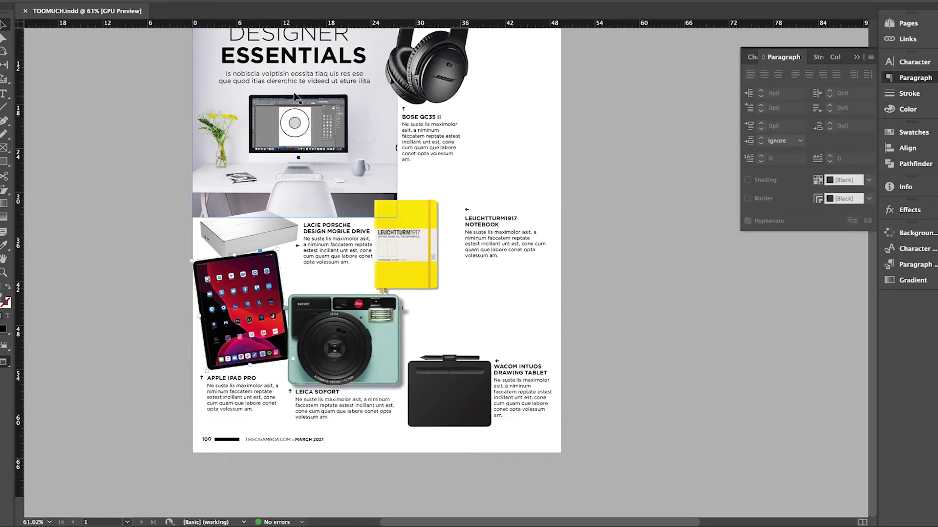
{"action": "key", "text": "Return"}
{"action": "left_click", "coordinate": [174, 349]}
{"action": "key", "text": "w"}
{"action": "left_click", "coordinate": [127, 374]}
{"action": "key", "text": "ctrl+shift+z"}
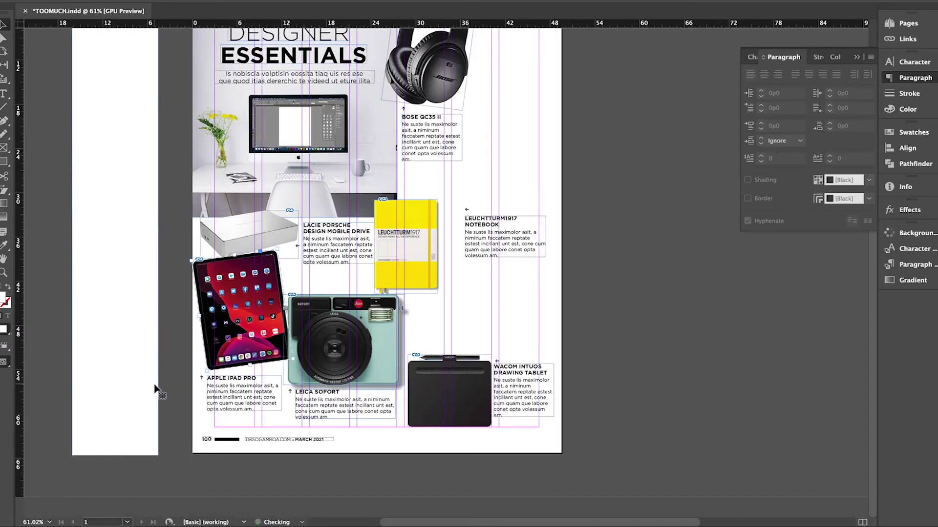
{"action": "key", "text": "w"}
{"action": "key", "text": "Delete"}
{"action": "key", "text": "ctrl+0"}
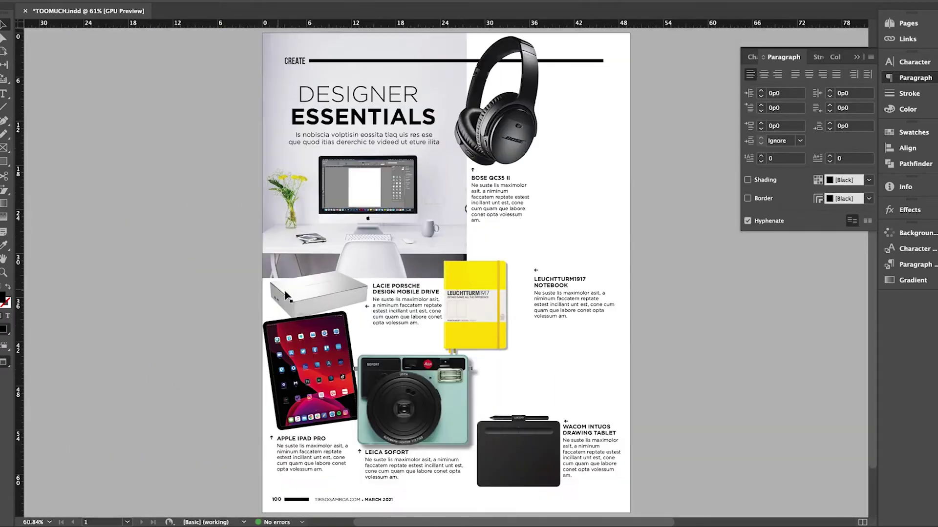
Undo the last two changes and delete the duplicate Bose caption
{"action": "key", "text": "ctrl+z"}
{"action": "key", "text": "ctrl+z"}
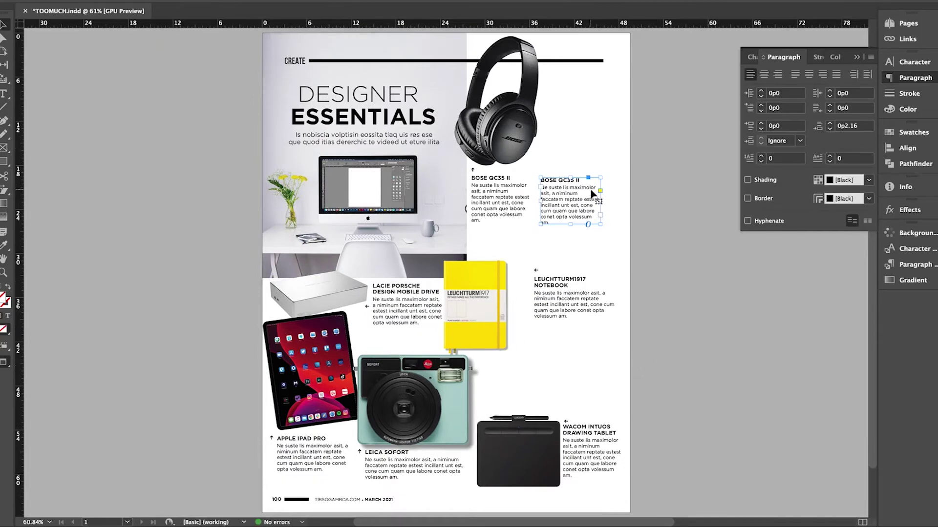
{"action": "key", "text": "Delete"}
{"action": "left_click", "coordinate": [111, 227]}
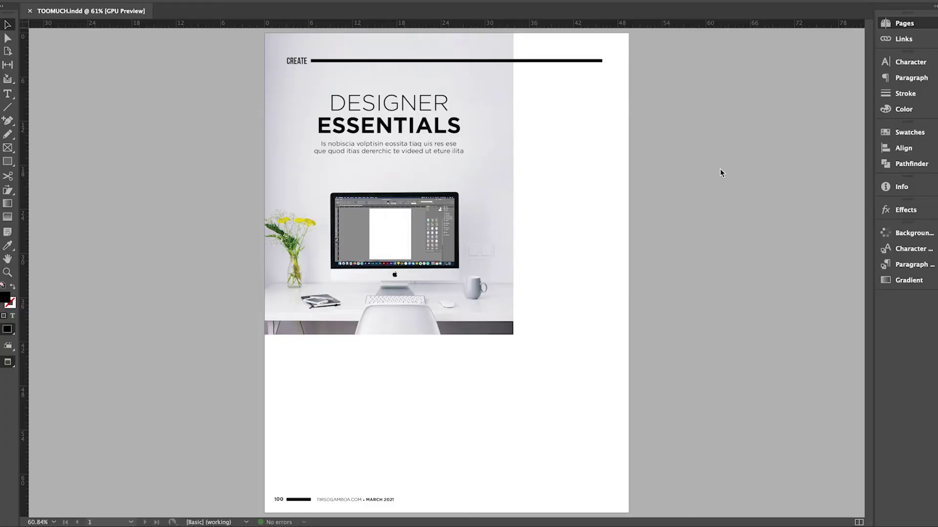
Try to straighten the tilted iPad Pro image on the layout with the larger desk photo
{"action": "key", "text": "F12"}
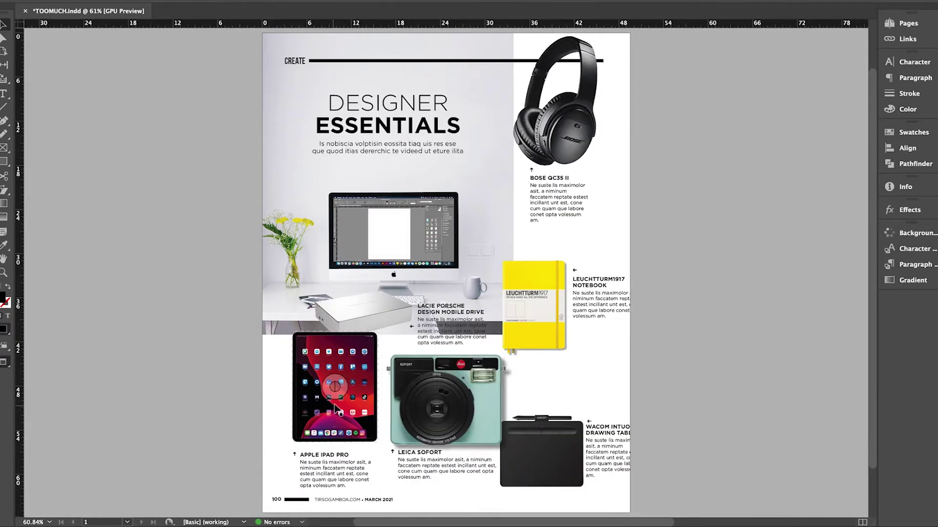
{"action": "key", "text": "w"}
{"action": "key", "text": "w"}
{"action": "left_click_drag", "start_coordinate": [328, 426], "coordinate": [330, 424]}
{"action": "left_click_drag", "start_coordinate": [335, 390], "coordinate": [328, 409]}
{"action": "key", "text": "w"}
{"action": "left_click_drag", "start_coordinate": [333, 478], "coordinate": [292, 490]}
{"action": "scroll", "coordinate": [279, 490], "scroll_direction": "down", "scroll_amount": 2}
{"action": "scroll", "coordinate": [280, 491], "scroll_direction": "right", "scroll_amount": 3}
{"action": "left_click", "coordinate": [256, 425]}
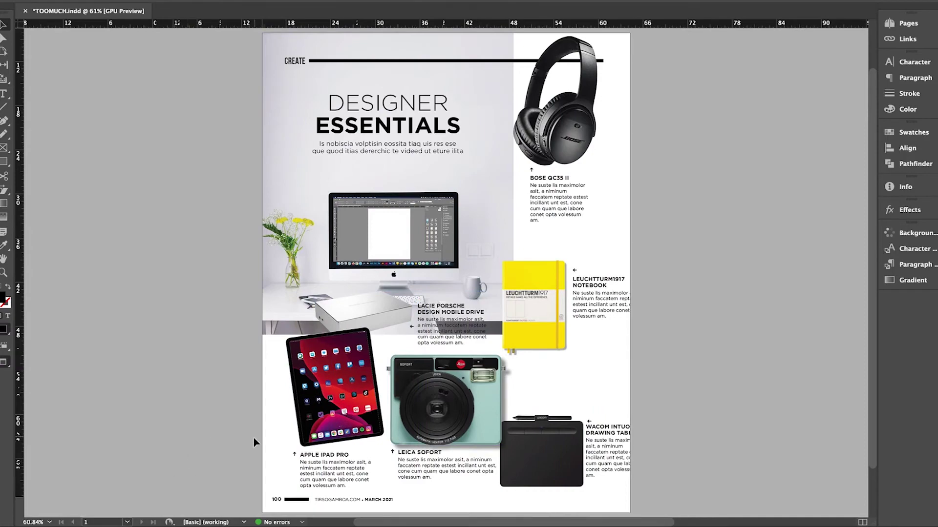
Try scaling the straightened iPad Pro image to the left margin and widening its caption frame
{"action": "scroll", "coordinate": [283, 443], "scroll_direction": "up", "scroll_amount": 5}
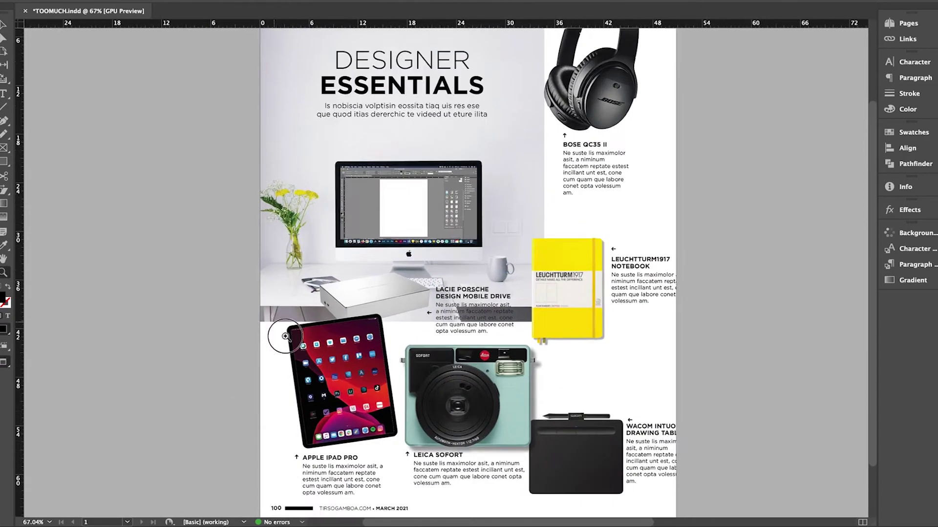
{"action": "left_click_drag", "start_coordinate": [410, 328], "coordinate": [410, 171]}
{"action": "key", "text": "w"}
{"action": "left_click", "coordinate": [282, 326]}
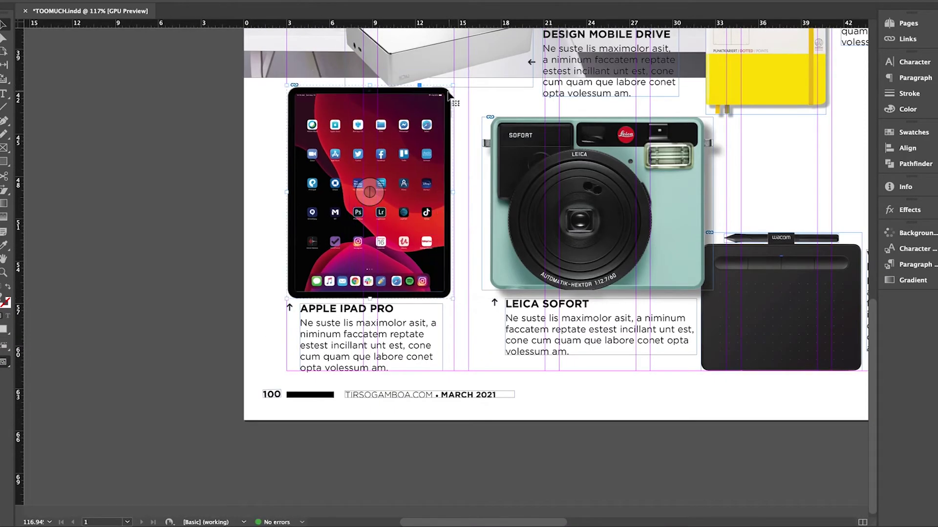
{"action": "left_click_drag", "start_coordinate": [452, 85], "coordinate": [448, 91]}
{"action": "left_click", "coordinate": [441, 344]}
{"action": "left_click_drag", "start_coordinate": [443, 338], "coordinate": [455, 338]}
{"action": "left_click", "coordinate": [254, 338]}
Try enlarging and moving the Leica camera, and undo the recent iPad and camera changes
{"action": "key", "text": "w"}
{"action": "scroll", "coordinate": [354, 293], "scroll_direction": "up", "scroll_amount": 1}
{"action": "left_click_drag", "start_coordinate": [354, 292], "coordinate": [354, 287]}
{"action": "left_click_drag", "start_coordinate": [459, 295], "coordinate": [311, 319]}
{"action": "left_click_drag", "start_coordinate": [393, 379], "coordinate": [521, 444]}
{"action": "left_click_drag", "start_coordinate": [368, 336], "coordinate": [347, 421]}
{"action": "key", "text": "w"}
{"action": "left_click_drag", "start_coordinate": [539, 245], "coordinate": [572, 219]}
{"action": "left_click_drag", "start_coordinate": [520, 266], "coordinate": [486, 337]}
{"action": "key", "text": "super+z"}
{"action": "key", "text": "super+z"}
{"action": "key", "text": "super+z"}
{"action": "key", "text": "super+z"}
{"action": "key", "text": "super+z"}
{"action": "key", "text": "ctrl+z"}
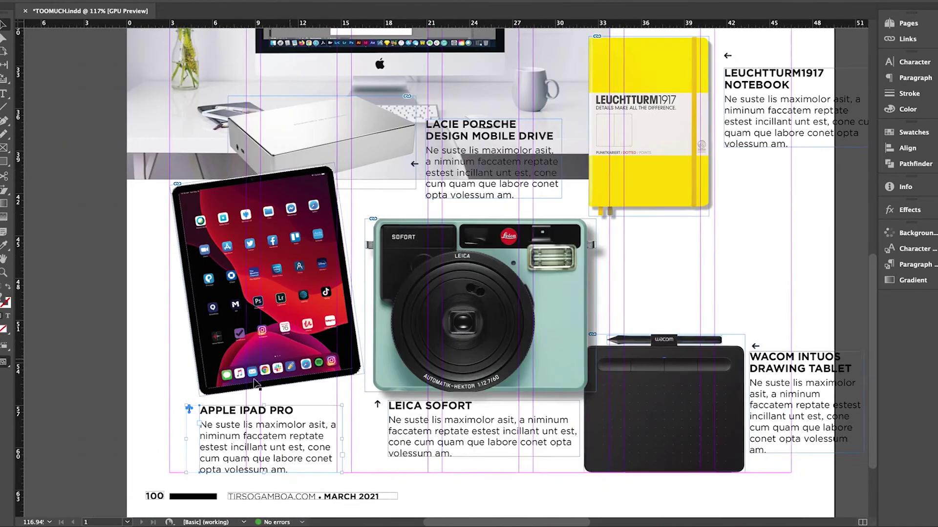
{"action": "key", "text": "w"}
{"action": "key", "text": "ctrl+0"}
{"action": "left_click_drag", "start_coordinate": [329, 468], "coordinate": [420, 478]}
{"action": "left_click_drag", "start_coordinate": [363, 452], "coordinate": [342, 311]}
{"action": "key", "text": "super+z"}
Straighten the iPad Pro image and fit it to the left margin directly above its caption
{"action": "key", "text": "w"}
{"action": "left_click_drag", "start_coordinate": [410, 284], "coordinate": [394, 302]}
{"action": "left_click_drag", "start_coordinate": [421, 212], "coordinate": [411, 212]}
{"action": "left_click_drag", "start_coordinate": [246, 376], "coordinate": [288, 342]}
{"action": "left_click_drag", "start_coordinate": [322, 358], "coordinate": [305, 357]}
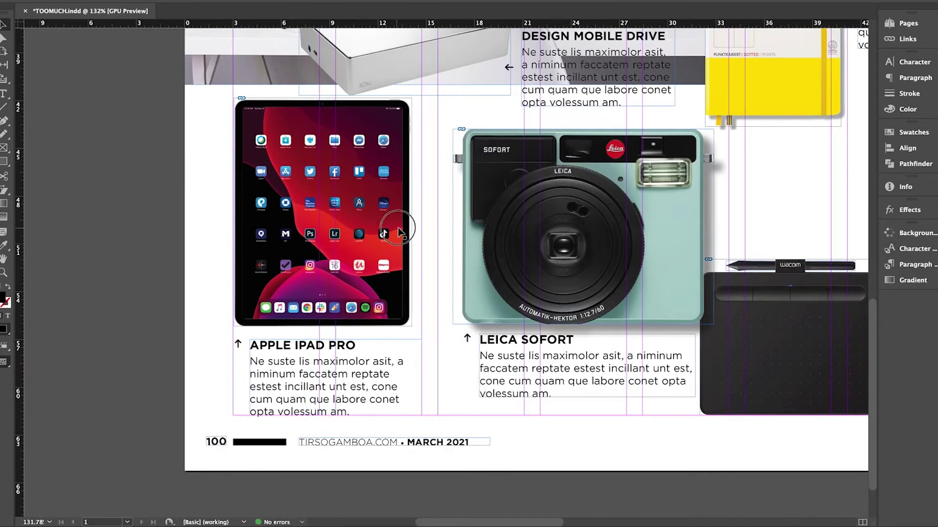
Move the Leica camera down to the bottom margin beside the iPad and enlarge it
{"action": "scroll", "coordinate": [412, 298], "scroll_direction": "down", "scroll_amount": 3}
{"action": "scroll", "coordinate": [412, 298], "scroll_direction": "right", "scroll_amount": 4}
{"action": "left_click_drag", "start_coordinate": [414, 276], "coordinate": [502, 353]}
{"action": "left_click_drag", "start_coordinate": [435, 211], "coordinate": [429, 299]}
{"action": "key", "text": "shift+Left"}
{"action": "left_click_drag", "start_coordinate": [601, 151], "coordinate": [648, 115]}
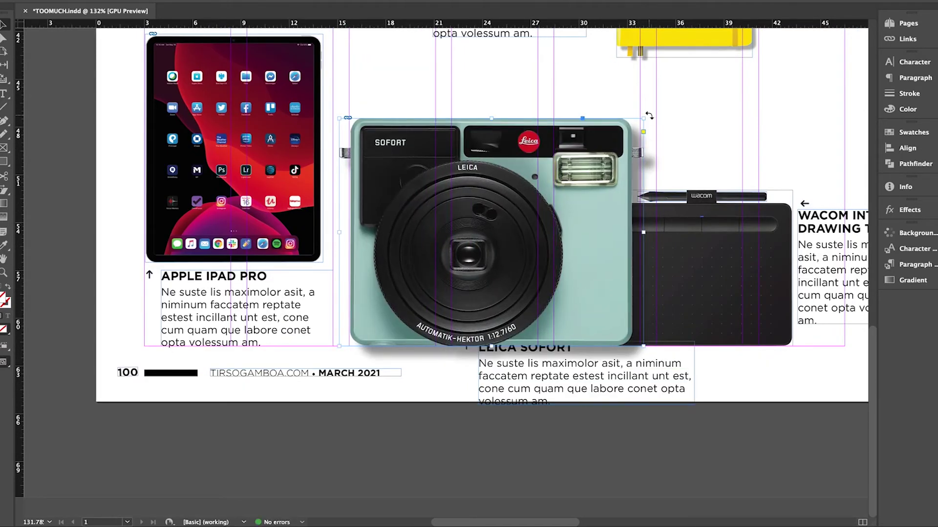
Move the Wacom tablet up and place the Leica caption beside the camera in a narrower frame with its arrow pointing left
{"action": "scroll", "coordinate": [649, 115], "scroll_direction": "right", "scroll_amount": 7}
{"action": "left_click_drag", "start_coordinate": [506, 344], "coordinate": [637, 231]}
{"action": "left_click_drag", "start_coordinate": [341, 404], "coordinate": [535, 309]}
{"action": "left_click_drag", "start_coordinate": [471, 222], "coordinate": [471, 222]}
{"action": "key", "text": "v"}
{"action": "left_click_drag", "start_coordinate": [485, 270], "coordinate": [464, 281]}
{"action": "left_click_drag", "start_coordinate": [658, 320], "coordinate": [636, 341]}
{"action": "left_click", "coordinate": [490, 220]}
{"action": "left_click", "coordinate": [574, 280]}
{"action": "key", "text": "w"}
{"action": "left_click_drag", "start_coordinate": [636, 299], "coordinate": [611, 303]}
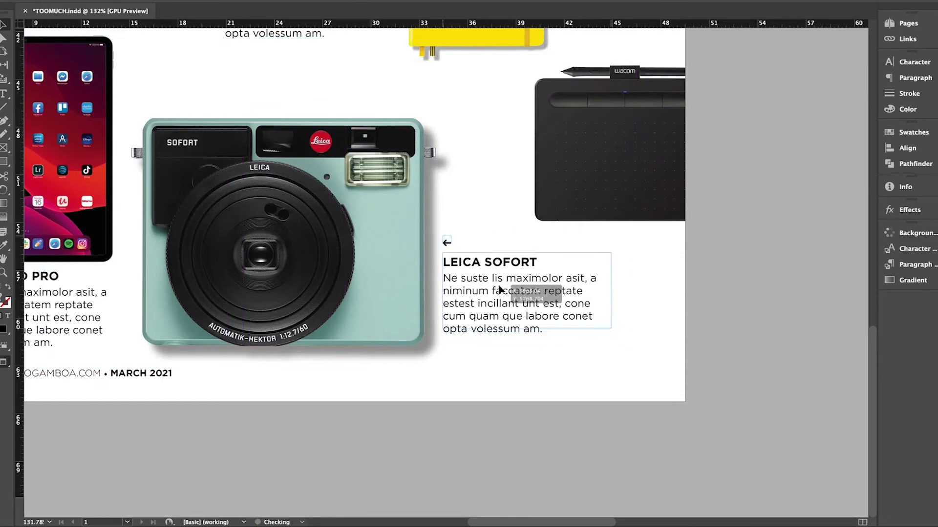
Position the Wacom tablet above the Leica caption and place the Wacom caption above the tablet
{"action": "scroll", "coordinate": [492, 125], "scroll_direction": "up", "scroll_amount": 3}
{"action": "scroll", "coordinate": [491, 125], "scroll_direction": "right", "scroll_amount": 1}
{"action": "left_click", "coordinate": [562, 320]}
{"action": "key", "text": "w"}
{"action": "left_click_drag", "start_coordinate": [534, 311], "coordinate": [530, 312]}
{"action": "left_click_drag", "start_coordinate": [560, 302], "coordinate": [485, 171]}
{"action": "scroll", "coordinate": [557, 313], "scroll_direction": "up", "scroll_amount": 5}
{"action": "scroll", "coordinate": [557, 313], "scroll_direction": "right", "scroll_amount": 1}
{"action": "left_click_drag", "start_coordinate": [486, 169], "coordinate": [487, 126]}
{"action": "left_click_drag", "start_coordinate": [591, 296], "coordinate": [537, 283]}
Move the Leuchtturm notebook up together with its caption and widen the Wacom caption frame slightly
{"action": "key", "text": "w"}
{"action": "scroll", "coordinate": [537, 283], "scroll_direction": "up", "scroll_amount": 4}
{"action": "left_click_drag", "start_coordinate": [458, 260], "coordinate": [459, 198]}
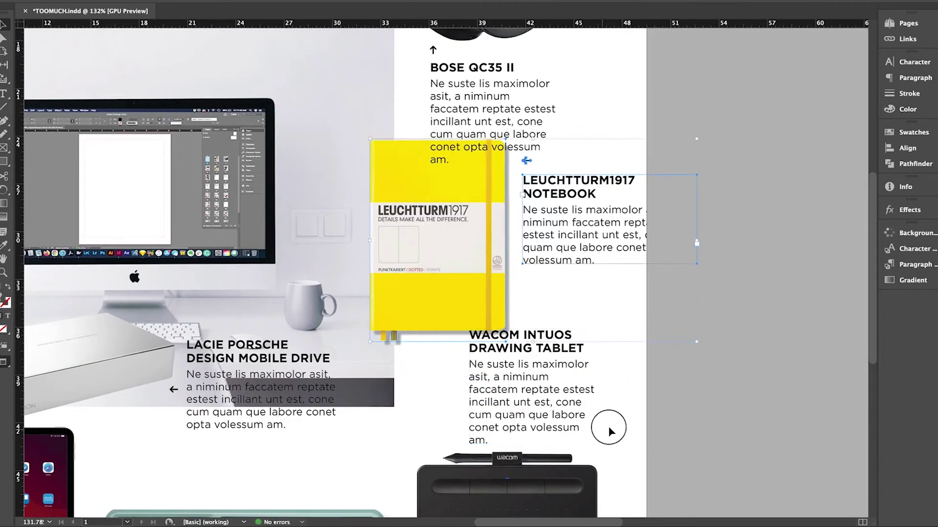
{"action": "key", "text": "w"}
{"action": "left_click", "coordinate": [591, 391]}
{"action": "left_click_drag", "start_coordinate": [597, 386], "coordinate": [608, 385]}
Place the Wacom arrow between its caption and the tablet, rotated to point down
{"action": "scroll", "coordinate": [608, 385], "scroll_direction": "down", "scroll_amount": 3}
{"action": "scroll", "coordinate": [608, 384], "scroll_direction": "right", "scroll_amount": 1}
{"action": "left_click_drag", "start_coordinate": [525, 322], "coordinate": [416, 307]}
{"action": "left_click", "coordinate": [711, 349]}
{"action": "key", "text": "w"}
{"action": "scroll", "coordinate": [711, 350], "scroll_direction": "down", "scroll_amount": 3}
{"action": "scroll", "coordinate": [712, 350], "scroll_direction": "right", "scroll_amount": 1}
{"action": "key", "text": "w"}
{"action": "key", "text": "r"}
{"action": "left_click_drag", "start_coordinate": [466, 274], "coordinate": [467, 267]}
Move the LaCie drive below the desk photo into the space above the Leica camera
{"action": "scroll", "coordinate": [342, 292], "scroll_direction": "left", "scroll_amount": 5}
{"action": "scroll", "coordinate": [342, 292], "scroll_direction": "down", "scroll_amount": 2}
{"action": "left_click_drag", "start_coordinate": [381, 258], "coordinate": [467, 207]}
{"action": "left_click", "coordinate": [372, 220], "text": "shift"}
{"action": "left_click", "coordinate": [467, 303]}
{"action": "key", "text": "super+0"}
{"action": "key", "text": "w"}
{"action": "left_click_drag", "start_coordinate": [386, 313], "coordinate": [501, 370]}
{"action": "scroll", "coordinate": [306, 218], "scroll_direction": "up", "scroll_amount": 5}
Right-align the LaCie caption to the left of the drive and turn its arrow to point right at the drive
{"action": "left_click", "coordinate": [305, 218]}
{"action": "left_click_drag", "start_coordinate": [474, 195], "coordinate": [448, 262]}
{"action": "left_click", "coordinate": [909, 77]}
{"action": "left_click", "coordinate": [777, 74]}
{"action": "left_click_drag", "start_coordinate": [336, 261], "coordinate": [322, 261]}
{"action": "key", "text": "super+z"}
{"action": "left_click_drag", "start_coordinate": [394, 255], "coordinate": [397, 255]}
{"action": "left_click", "coordinate": [362, 215]}
{"action": "left_click_drag", "start_coordinate": [364, 219], "coordinate": [366, 213]}
{"action": "left_click_drag", "start_coordinate": [421, 264], "coordinate": [421, 260]}
{"action": "left_click_drag", "start_coordinate": [520, 269], "coordinate": [523, 269]}
{"action": "mouse_move", "coordinate": [711, 335]}
{"action": "left_mouse_down"}
{"action": "mouse_move", "coordinate": [726, 335]}
{"action": "mouse_move", "coordinate": [715, 335]}
{"action": "left_mouse_up"}
{"action": "left_click", "coordinate": [803, 439]}
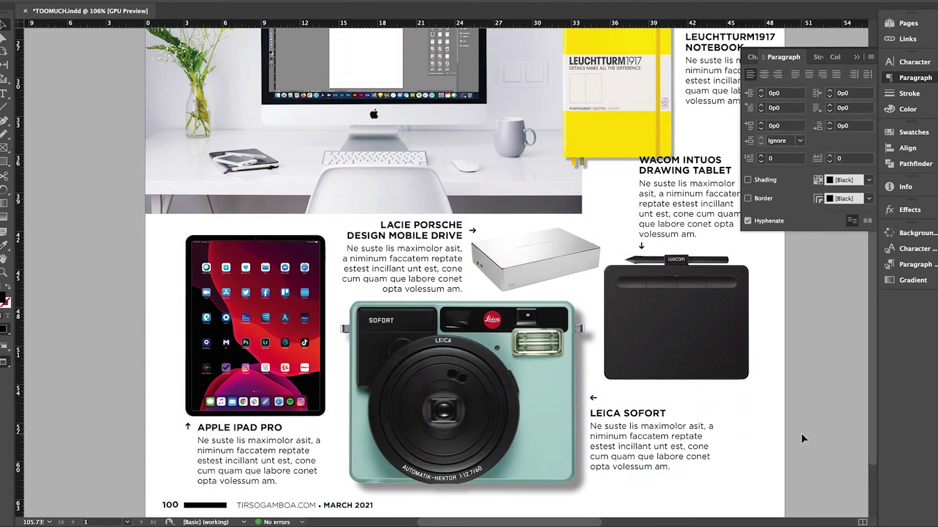
Shrink the Leuchtturm notebook slightly and move it up across the desk photo's right edge
{"action": "left_click_drag", "start_coordinate": [556, 279], "coordinate": [556, 274]}
{"action": "left_click", "coordinate": [827, 306]}
{"action": "left_click_drag", "start_coordinate": [771, 248], "coordinate": [612, 398]}
{"action": "left_click", "coordinate": [503, 293]}
{"action": "left_click_drag", "start_coordinate": [512, 317], "coordinate": [492, 218]}
{"action": "mouse_move", "coordinate": [484, 223]}
{"action": "left_mouse_down"}
{"action": "mouse_move", "coordinate": [479, 232]}
{"action": "mouse_move", "coordinate": [497, 229]}
{"action": "left_mouse_up"}
{"action": "left_click_drag", "start_coordinate": [548, 176], "coordinate": [541, 213]}
{"action": "left_click", "coordinate": [655, 296]}
Place the Leuchtturm caption beside the notebook and narrow its frame to fit inside the right margin
{"action": "key", "text": "w"}
{"action": "left_click", "coordinate": [630, 239]}
{"action": "left_click_drag", "start_coordinate": [649, 254], "coordinate": [601, 285]}
{"action": "left_click_drag", "start_coordinate": [588, 248], "coordinate": [574, 249]}
{"action": "key", "text": "w"}
{"action": "left_click_drag", "start_coordinate": [458, 270], "coordinate": [445, 266]}
{"action": "left_click", "coordinate": [542, 155]}
{"action": "left_click", "coordinate": [624, 274]}
Widen the Bose caption frame and shift the caption and its arrow left beneath the headphones
{"action": "scroll", "coordinate": [623, 274], "scroll_direction": "up", "scroll_amount": 5}
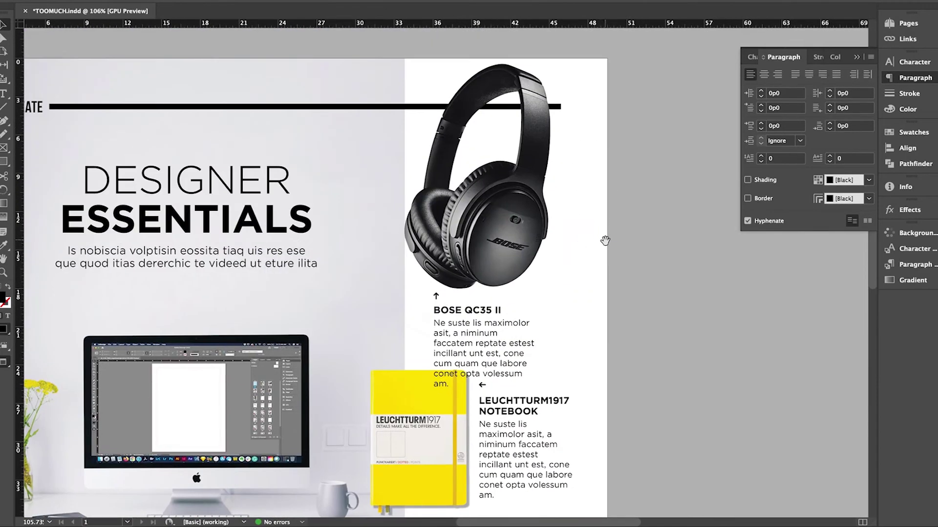
{"action": "scroll", "coordinate": [605, 240], "scroll_direction": "down", "scroll_amount": 1}
{"action": "key", "text": "w"}
{"action": "left_click", "coordinate": [489, 298]}
{"action": "left_click_drag", "start_coordinate": [532, 310], "coordinate": [568, 309]}
{"action": "left_click", "coordinate": [425, 254]}
{"action": "key", "text": "w"}
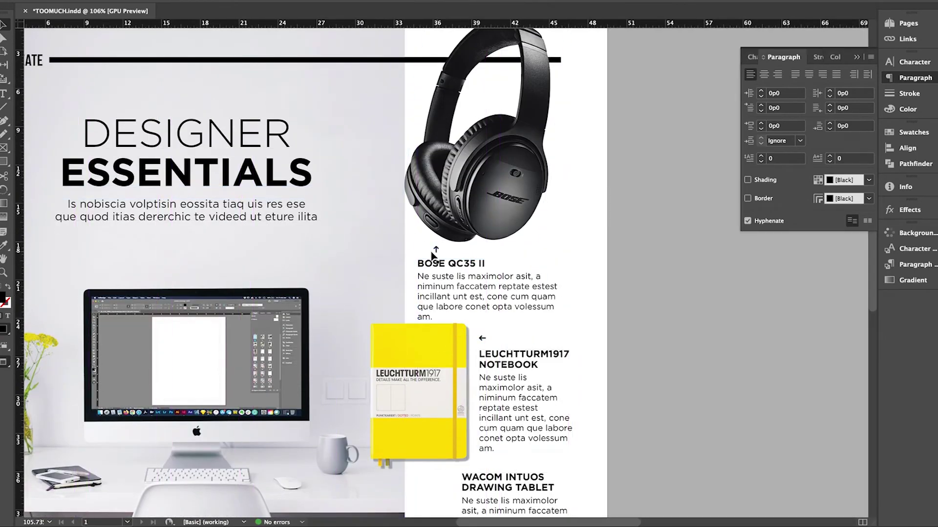
{"action": "left_click", "coordinate": [622, 167]}
{"action": "key", "text": "ctrl+0"}
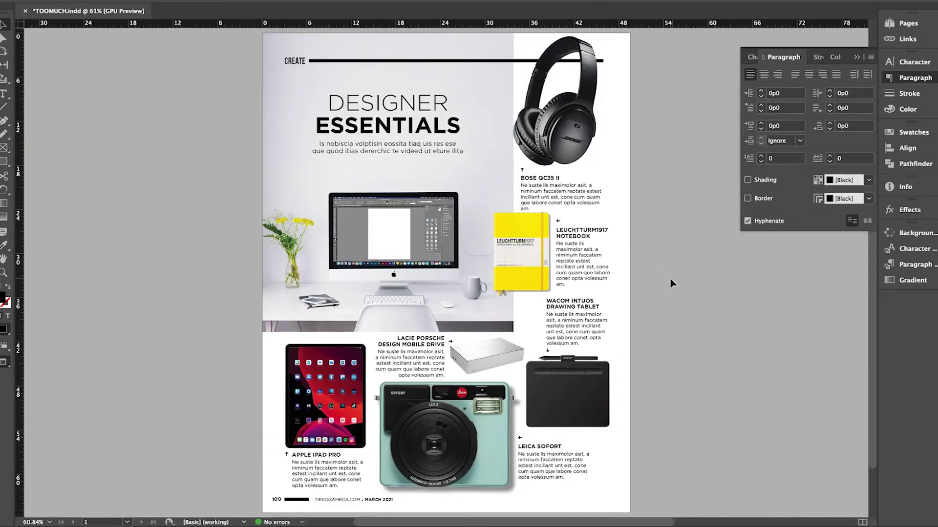
Set the Apple iPad Pro heading to 8 pt and its body text to 7.5 pt, and widen the caption frame
{"action": "triple_click", "coordinate": [293, 455]}
{"action": "key", "text": "super+t"}
{"action": "double_click", "coordinate": [774, 106]}
{"action": "type", "text": "8"}
{"action": "key", "text": "Return"}
{"action": "left_click_drag", "start_coordinate": [293, 461], "coordinate": [338, 485]}
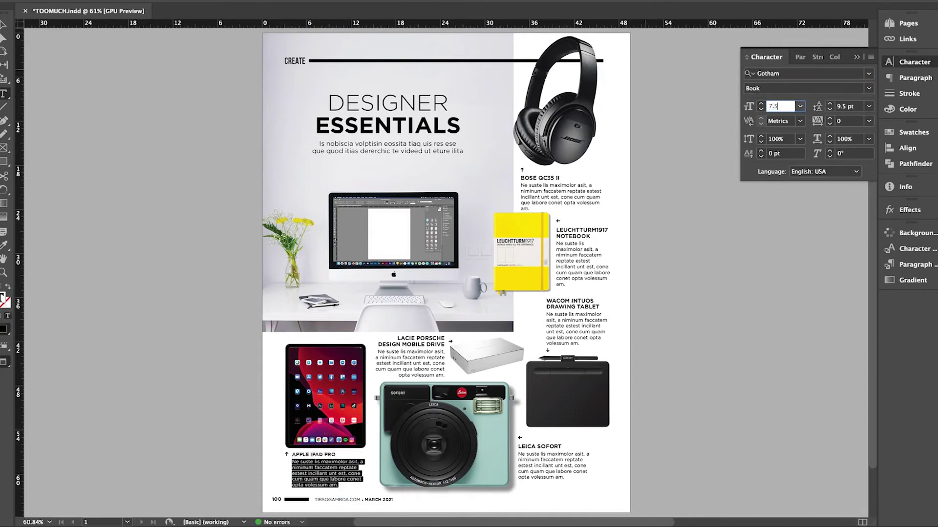
{"action": "type", "text": "7.5"}
{"action": "key", "text": "Return"}
{"action": "key", "text": "Escape"}
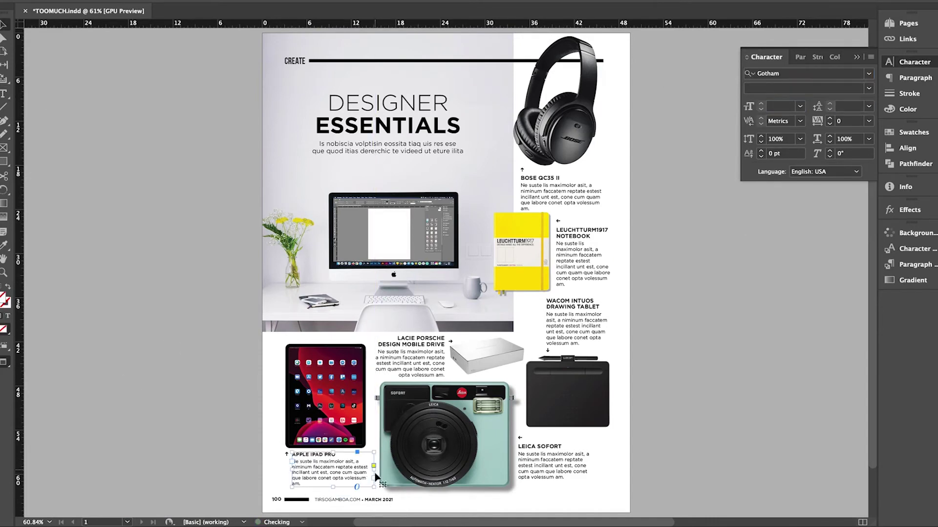
Copy the Apple iPad Pro caption's smaller text formatting onto the Leica, Wacom, Leuchtturm and Bose captions with the Eyedropper
{"action": "left_click", "coordinate": [277, 453]}
{"action": "left_click_drag", "start_coordinate": [266, 443], "coordinate": [186, 416]}
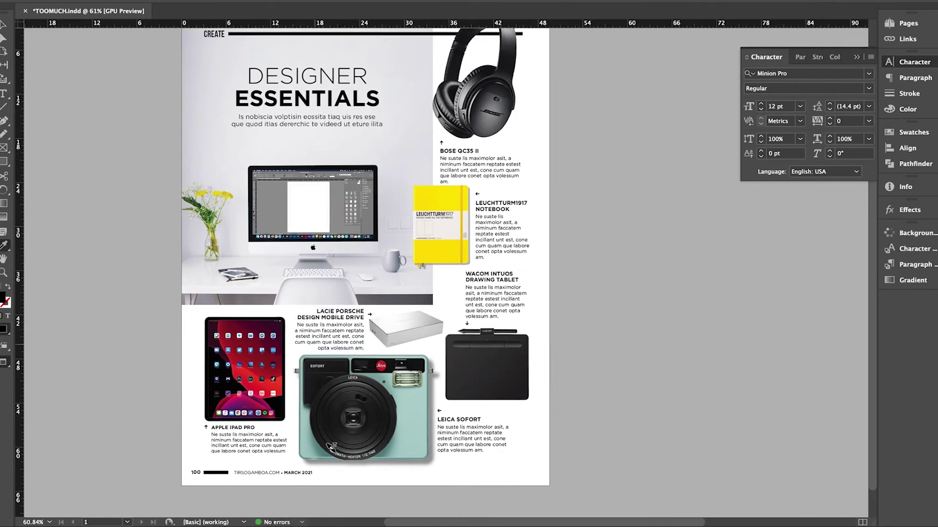
{"action": "left_click_drag", "start_coordinate": [482, 451], "coordinate": [437, 426]}
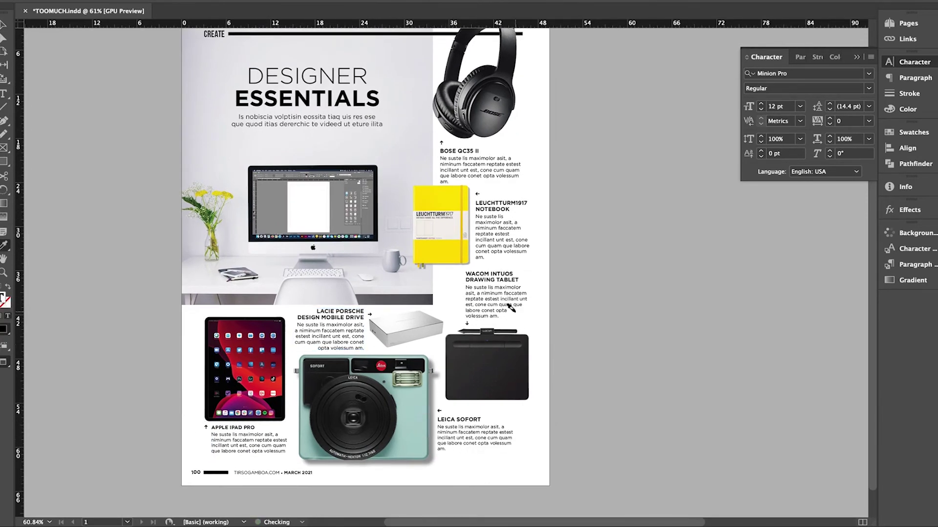
{"action": "left_click_drag", "start_coordinate": [508, 314], "coordinate": [464, 273]}
{"action": "left_click_drag", "start_coordinate": [474, 211], "coordinate": [544, 198]}
{"action": "key", "text": "shift+super+a"}
Set the LaCie Porsche Design caption heading to 8 pt
{"action": "key", "text": "t"}
{"action": "left_click_drag", "start_coordinate": [380, 329], "coordinate": [466, 337]}
{"action": "left_click", "coordinate": [769, 107]}
{"action": "type", "text": "8"}
{"action": "key", "text": "Return"}
{"action": "key", "text": "Escape"}
{"action": "key", "text": "shift+super+a"}
Widen the Wacom Intuos caption frame toward the left and shift its arrow left to match the text edge
{"action": "left_click", "coordinate": [577, 320]}
{"action": "left_click_drag", "start_coordinate": [530, 314], "coordinate": [520, 314]}
{"action": "key", "text": "w"}
{"action": "left_click_drag", "start_coordinate": [584, 317], "coordinate": [581, 322]}
{"action": "left_click", "coordinate": [625, 366]}
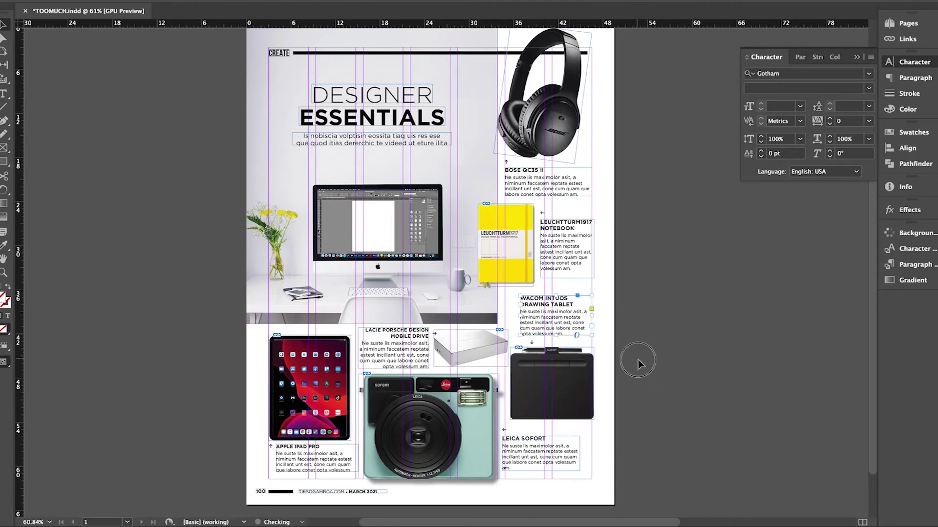
{"action": "key", "text": "w"}
{"action": "left_click", "coordinate": [637, 338]}
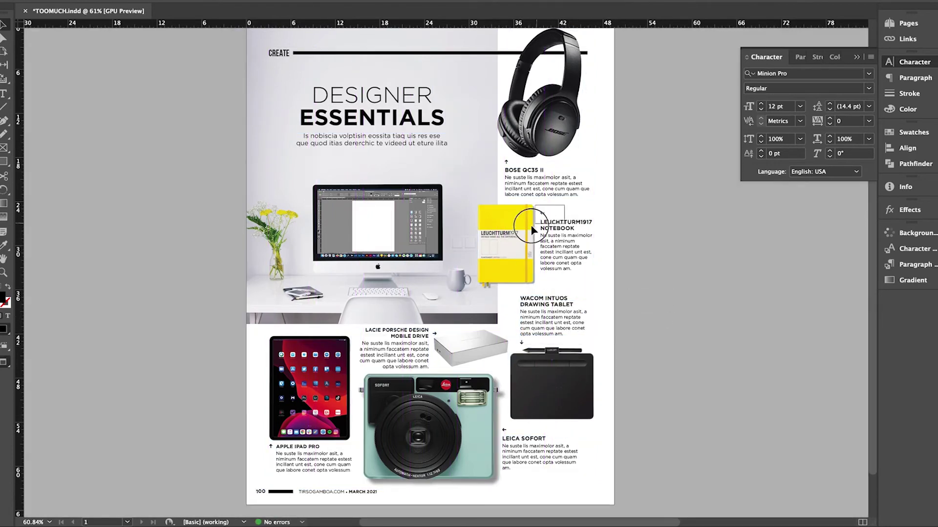
Move the Leuchtturm notebook with its caption and arrow slightly down beneath the Bose caption
{"action": "left_click_drag", "start_coordinate": [524, 236], "coordinate": [524, 240]}
{"action": "left_click_drag", "start_coordinate": [565, 197], "coordinate": [552, 239]}
{"action": "left_click", "coordinate": [601, 203]}
{"action": "scroll", "coordinate": [565, 202], "scroll_direction": "up", "scroll_amount": 3}
{"action": "left_click", "coordinate": [548, 205]}
{"action": "left_click", "coordinate": [601, 254]}
{"action": "scroll", "coordinate": [547, 273], "scroll_direction": "down", "scroll_amount": 5}
Move the Wacom tablet down, and lower the captions and notebook above it to open space beneath the headphones
{"action": "left_click_drag", "start_coordinate": [546, 451], "coordinate": [432, 369]}
{"action": "left_click_drag", "start_coordinate": [468, 397], "coordinate": [468, 408]}
{"action": "left_click_drag", "start_coordinate": [588, 357], "coordinate": [453, 157]}
{"action": "left_click_drag", "start_coordinate": [511, 264], "coordinate": [511, 274]}
Enlarge the Bose headphones and move their caption and arrow down below them
{"action": "left_click", "coordinate": [496, 159]}
{"action": "left_click_drag", "start_coordinate": [532, 148], "coordinate": [557, 162]}
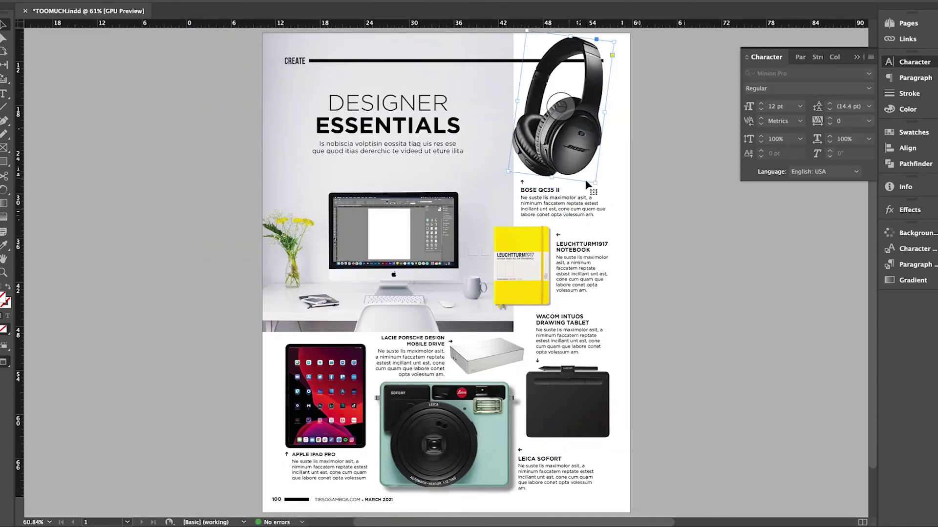
{"action": "left_click_drag", "start_coordinate": [595, 182], "coordinate": [596, 191]}
{"action": "left_click", "coordinate": [592, 205]}
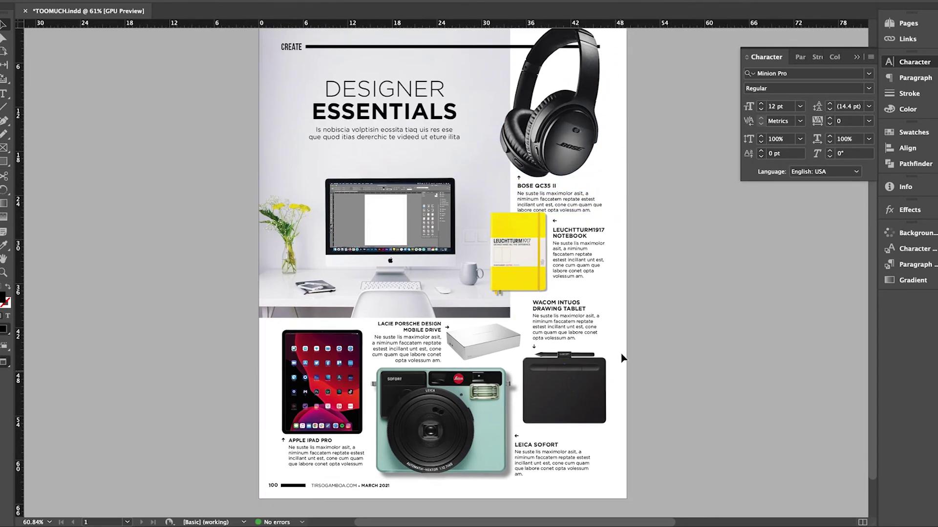
Move the Wacom tablet with its caption and the Leuchtturm notebook with its caption slightly farther down
{"action": "left_click_drag", "start_coordinate": [559, 376], "coordinate": [559, 382]}
{"action": "left_click", "coordinate": [541, 226]}
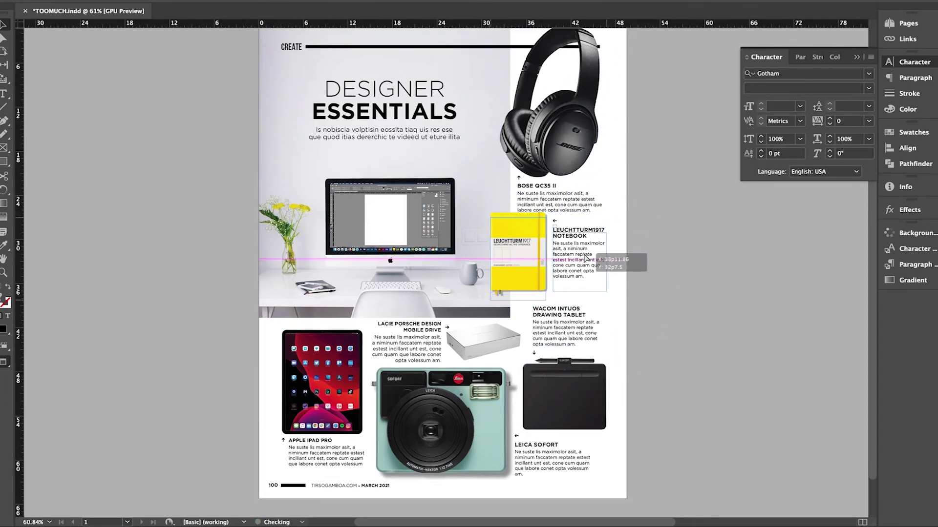
{"action": "left_click_drag", "start_coordinate": [541, 226], "coordinate": [541, 232]}
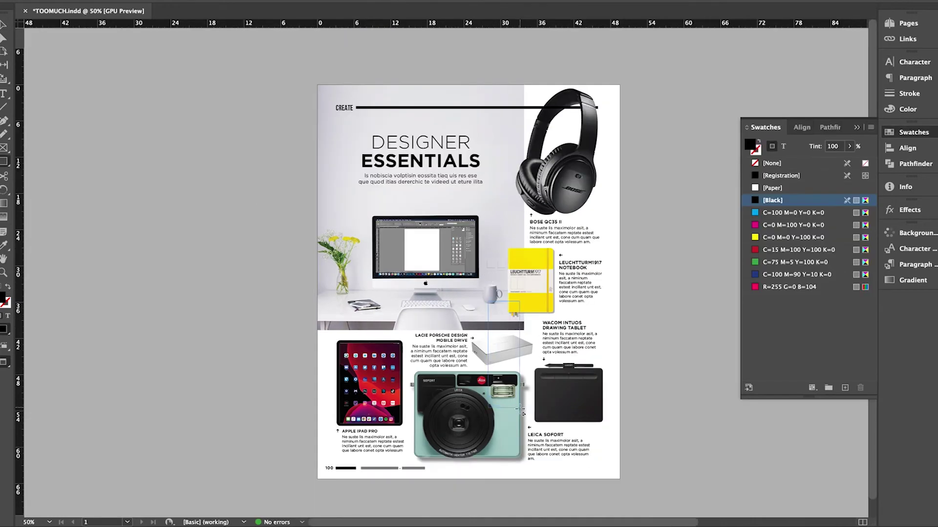
Draw a narrow vertical rectangle over the camera's right part and fill it with C=100 M=0 Y=0 K=0 at 50% tint
{"action": "left_click_drag", "start_coordinate": [519, 409], "coordinate": [520, 408]}
{"action": "left_click", "coordinate": [794, 213]}
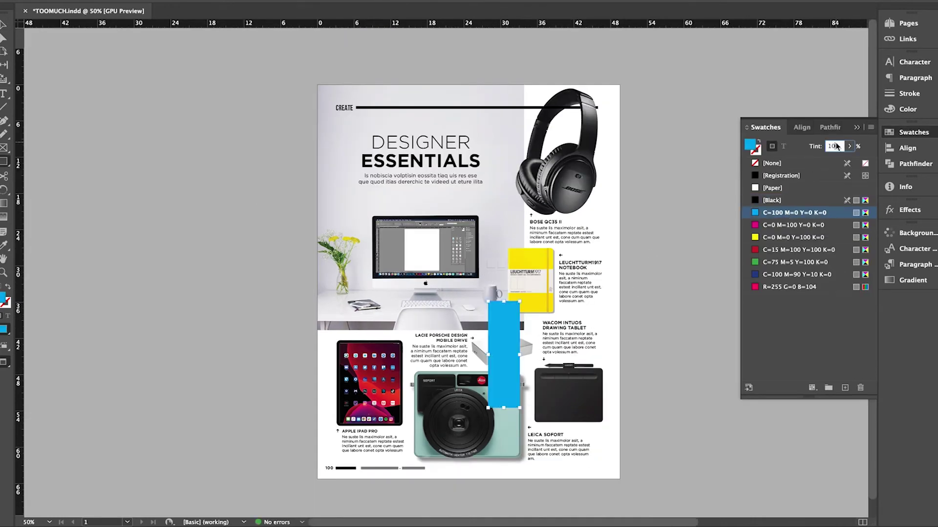
{"action": "key", "text": "Return"}
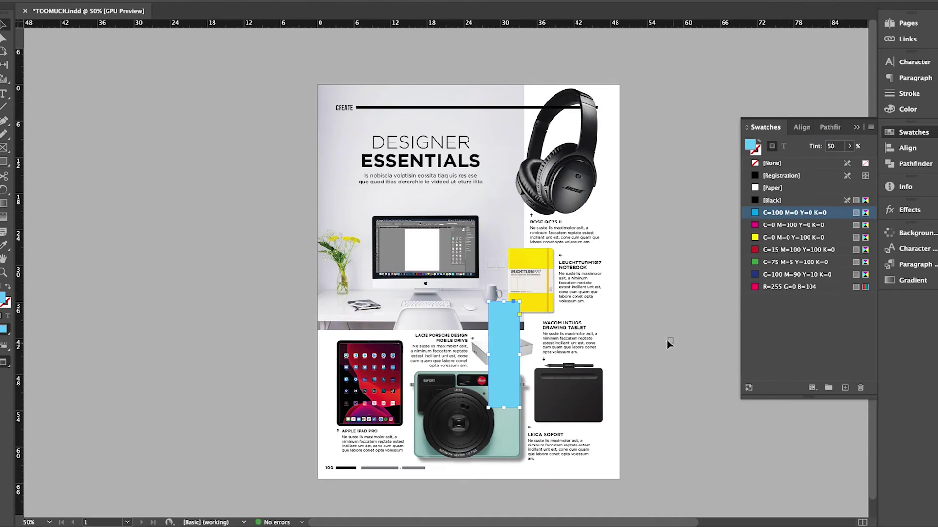
Stretch the blue rectangle to the full page height at about 10p6 wide and send it behind all other objects
{"action": "key", "text": "w"}
{"action": "left_click_drag", "start_coordinate": [507, 398], "coordinate": [503, 469]}
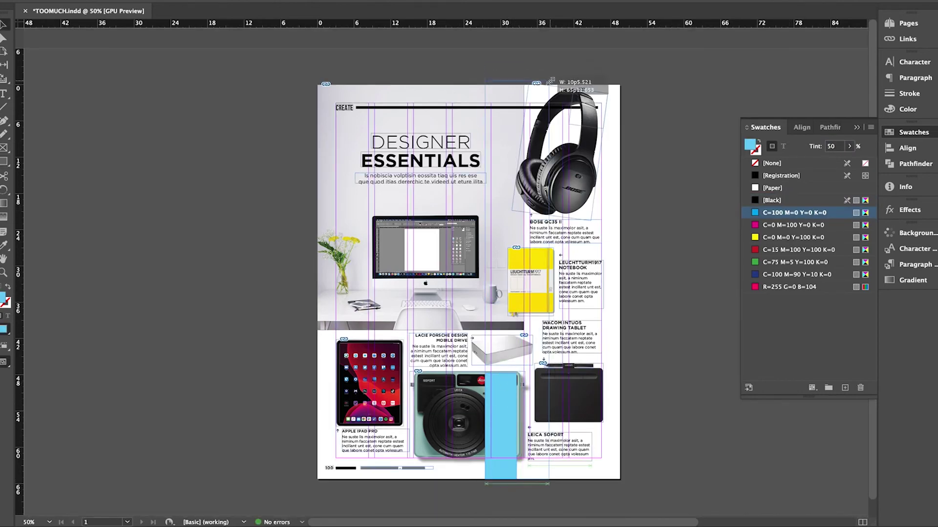
{"action": "left_click_drag", "start_coordinate": [550, 81], "coordinate": [548, 85]}
{"action": "key", "text": "w"}
{"action": "key", "text": "ctrl+shift+bracketleft"}
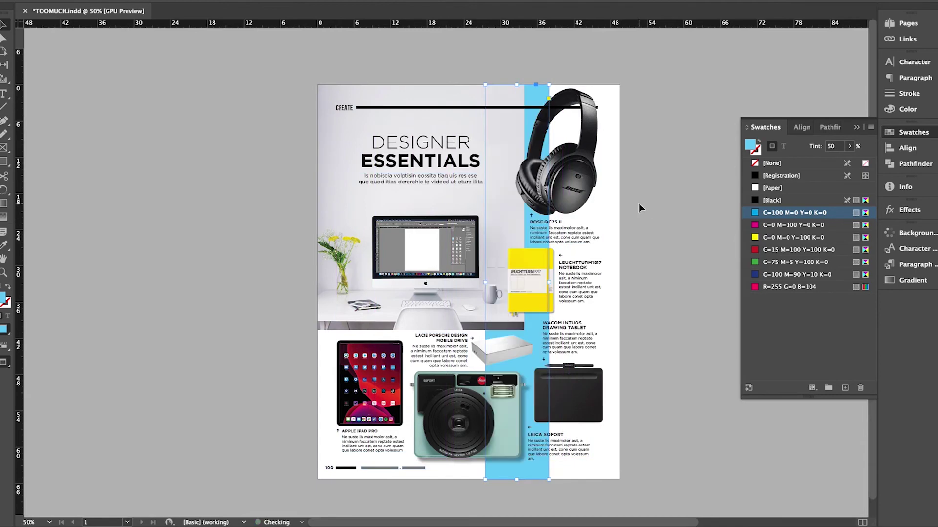
Narrow the desk photo slightly from its right edge to expose more of the blue band
{"action": "scroll", "coordinate": [640, 207], "scroll_direction": "up", "scroll_amount": 2}
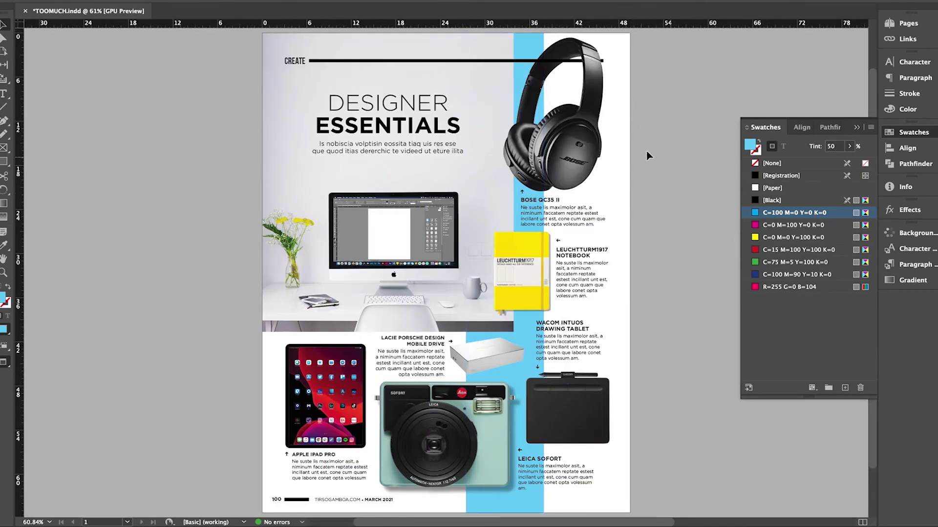
{"action": "key", "text": "ctrl+a"}
{"action": "left_click_drag", "start_coordinate": [504, 185], "coordinate": [504, 185]}
{"action": "key", "text": "w"}
{"action": "scroll", "coordinate": [484, 176], "scroll_direction": "left", "scroll_amount": 2}
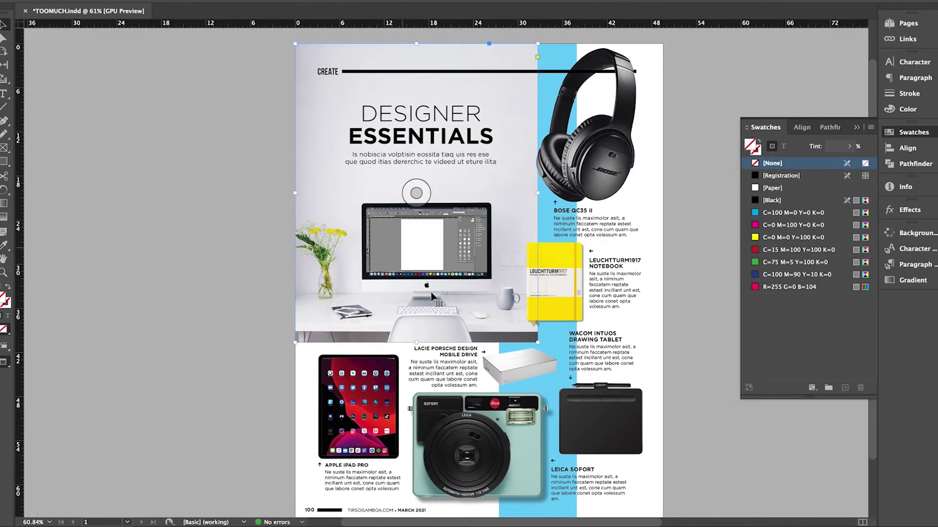
Shift the Designer Essentials title block and the desk image left to recenter them in the narrowed photo frame
{"action": "left_click", "coordinate": [416, 193]}
{"action": "left_click_drag", "start_coordinate": [268, 120], "coordinate": [454, 162]}
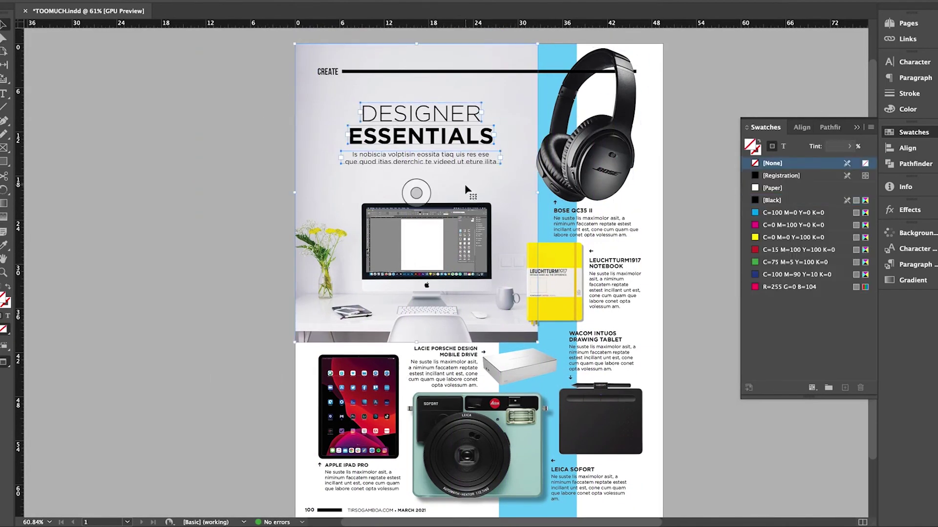
{"action": "left_click", "coordinate": [287, 173]}
{"action": "double_click", "coordinate": [408, 235]}
{"action": "left_click_drag", "start_coordinate": [408, 235], "coordinate": [400, 236]}
{"action": "left_click", "coordinate": [692, 316]}
{"action": "left_click_drag", "start_coordinate": [691, 316], "coordinate": [689, 316]}
Move the Bose headphones together with their caption and arrow slightly left
{"action": "left_click", "coordinate": [550, 210]}
{"action": "scroll", "coordinate": [736, 205], "scroll_direction": "up", "scroll_amount": 3}
{"action": "left_click_drag", "start_coordinate": [708, 281], "coordinate": [509, 233]}
{"action": "left_click", "coordinate": [509, 234], "text": "shift"}
{"action": "left_click_drag", "start_coordinate": [599, 193], "coordinate": [586, 193]}
{"action": "scroll", "coordinate": [682, 256], "scroll_direction": "up", "scroll_amount": 1}
{"action": "key", "text": "ctrl+0"}
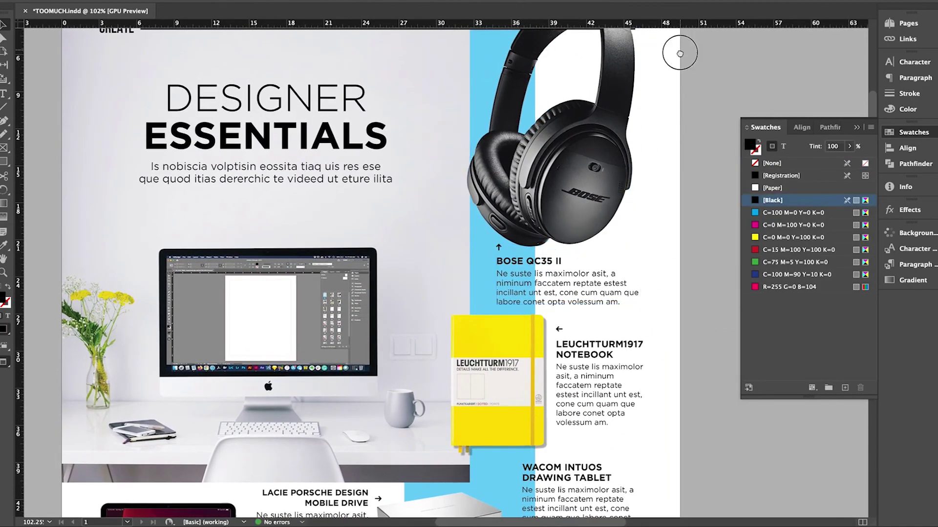
{"action": "left_click", "coordinate": [513, 221], "text": "shift"}
{"action": "scroll", "coordinate": [512, 222], "scroll_direction": "up", "scroll_amount": 3}
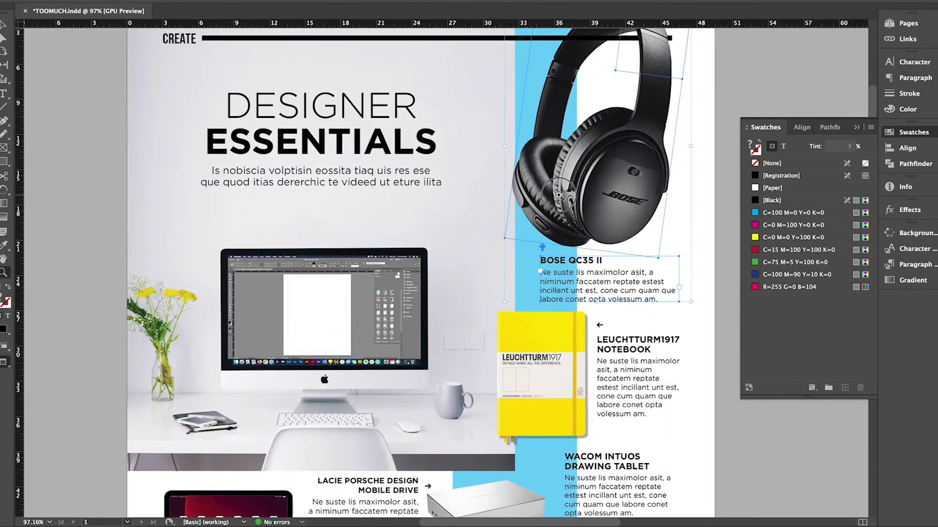
{"action": "scroll", "coordinate": [639, 271], "scroll_direction": "up", "scroll_amount": 3}
{"action": "left_click_drag", "start_coordinate": [600, 188], "coordinate": [588, 188]}
Widen the Bose QC35 II caption frame toward the right margin
{"action": "left_click", "coordinate": [628, 351]}
{"action": "key", "text": "w"}
{"action": "left_click_drag", "start_coordinate": [672, 345], "coordinate": [659, 173]}
{"action": "left_click", "coordinate": [704, 320]}
{"action": "key", "text": "w"}
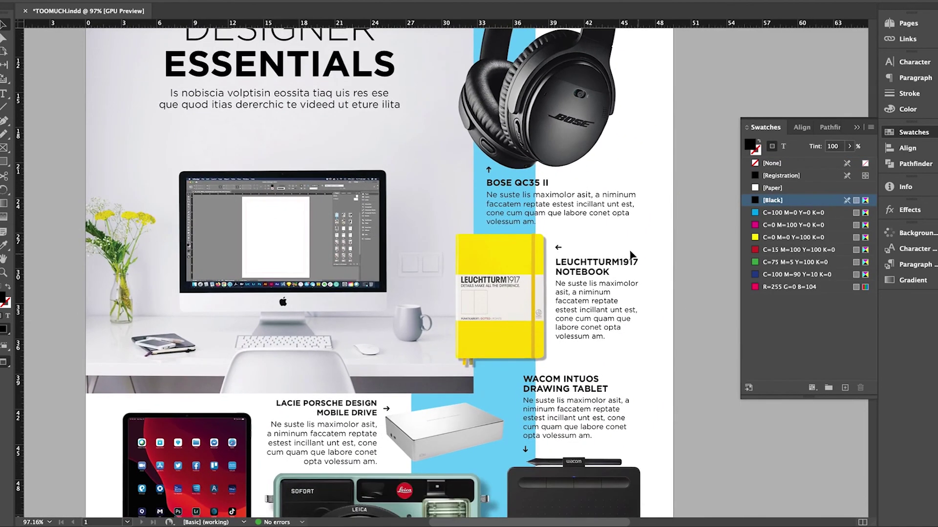
Shift the Wacom Intuos caption and its arrow right, clear of the blue band
{"action": "scroll", "coordinate": [696, 317], "scroll_direction": "down", "scroll_amount": 3}
{"action": "scroll", "coordinate": [696, 317], "scroll_direction": "right", "scroll_amount": 1}
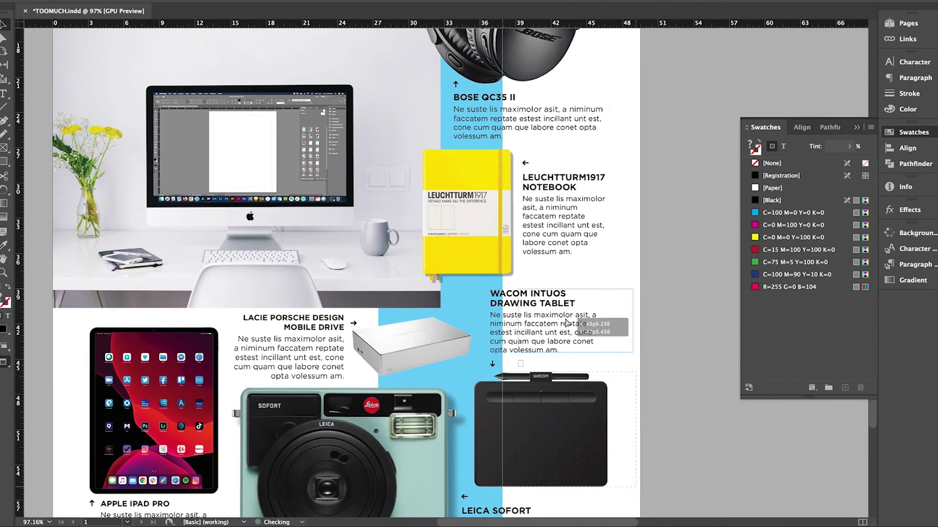
{"action": "left_click", "coordinate": [577, 332]}
{"action": "scroll", "coordinate": [610, 332], "scroll_direction": "down", "scroll_amount": 2}
{"action": "scroll", "coordinate": [610, 332], "scroll_direction": "right", "scroll_amount": 1}
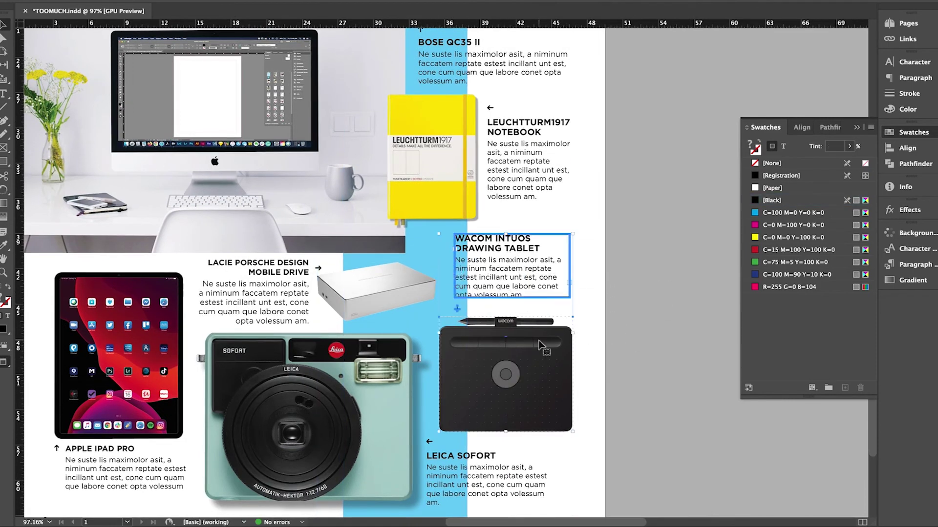
{"action": "left_click_drag", "start_coordinate": [537, 269], "coordinate": [573, 269]}
{"action": "key", "text": "w"}
{"action": "key", "text": "w"}
{"action": "left_click", "coordinate": [479, 307]}
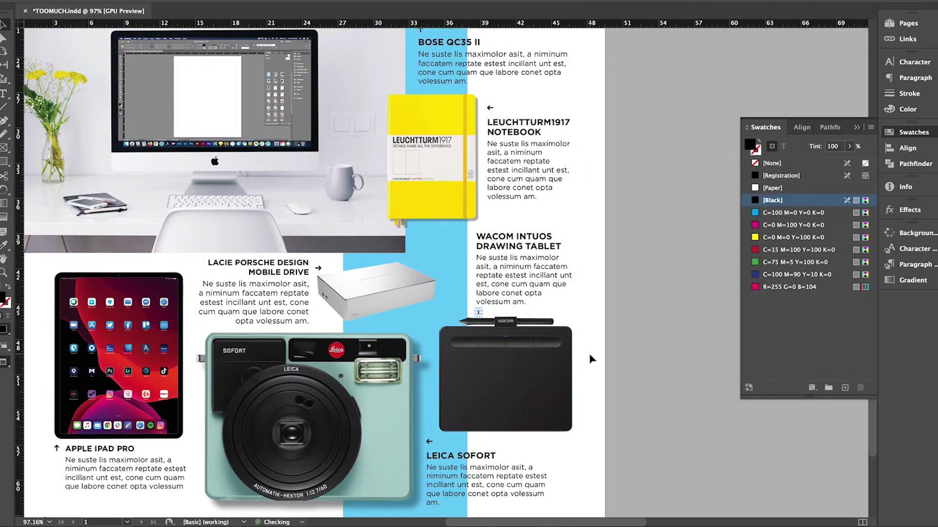
Shrink the Wacom tablet slightly and nudge it left and up beneath its caption
{"action": "scroll", "coordinate": [561, 380], "scroll_direction": "down", "scroll_amount": 1}
{"action": "left_click", "coordinate": [521, 398]}
{"action": "left_click_drag", "start_coordinate": [497, 294], "coordinate": [497, 293]}
{"action": "key", "text": "Left"}
{"action": "key", "text": "Left"}
{"action": "key", "text": "Left"}
{"action": "key", "text": "Up"}
{"action": "key", "text": "Up"}
Raise the desk photo's bottom edge slightly to leave more space above the LaCie caption
{"action": "left_click", "coordinate": [674, 327]}
{"action": "scroll", "coordinate": [674, 327], "scroll_direction": "up", "scroll_amount": 2}
{"action": "scroll", "coordinate": [674, 327], "scroll_direction": "left", "scroll_amount": 4}
{"action": "left_click", "coordinate": [355, 268]}
{"action": "left_click_drag", "start_coordinate": [333, 280], "coordinate": [333, 275]}
{"action": "left_click", "coordinate": [313, 287]}
Shrink the Leica camera slightly from its upper-right corner
{"action": "scroll", "coordinate": [313, 286], "scroll_direction": "down", "scroll_amount": 3}
{"action": "scroll", "coordinate": [313, 286], "scroll_direction": "right", "scroll_amount": 1}
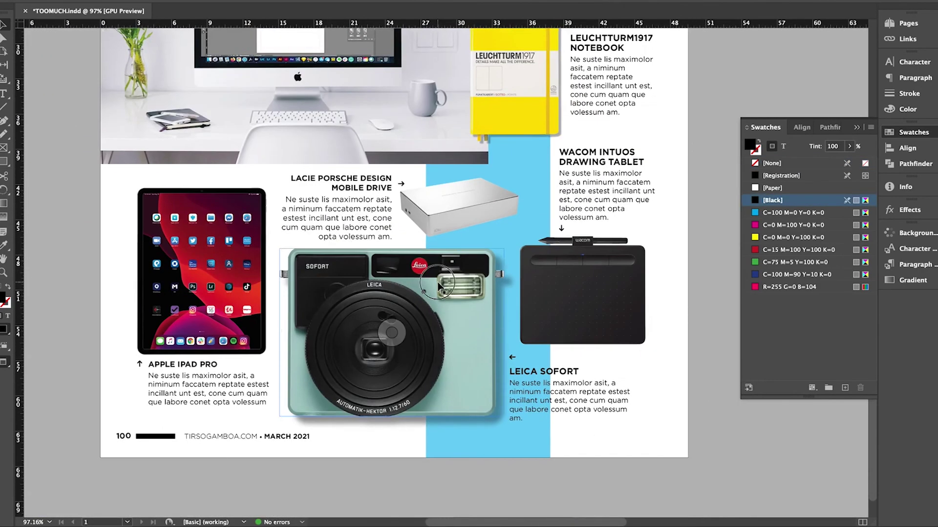
{"action": "left_click", "coordinate": [440, 313]}
{"action": "mouse_move", "coordinate": [503, 248]}
{"action": "left_mouse_down"}
{"action": "mouse_move", "coordinate": [496, 269]}
{"action": "mouse_move", "coordinate": [501, 256]}
{"action": "left_mouse_up"}
Widen the Leica Sofort caption frame to the right and fit the whole page in view
{"action": "left_click", "coordinate": [596, 376]}
{"action": "key", "text": "w"}
{"action": "left_click_drag", "start_coordinate": [631, 395], "coordinate": [646, 394]}
{"action": "key", "text": "w"}
{"action": "left_click", "coordinate": [669, 432]}
{"action": "key", "text": "super+0"}
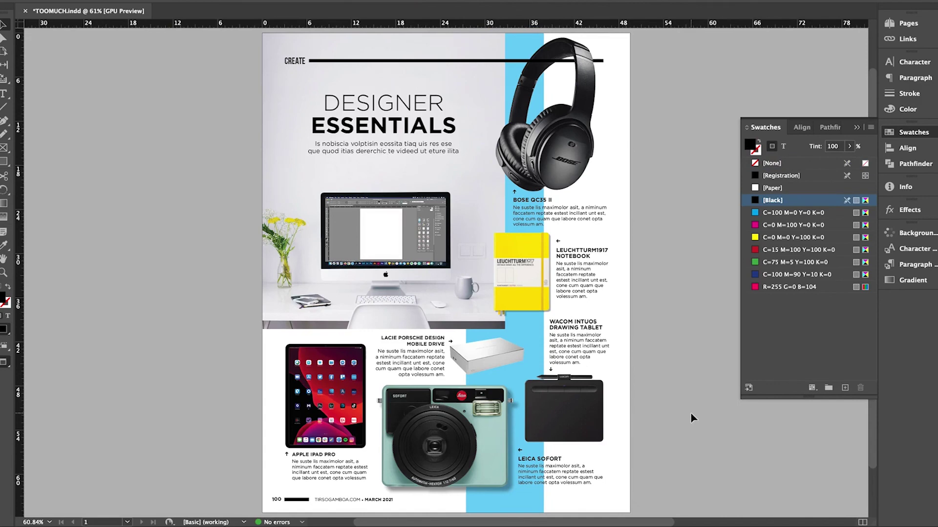